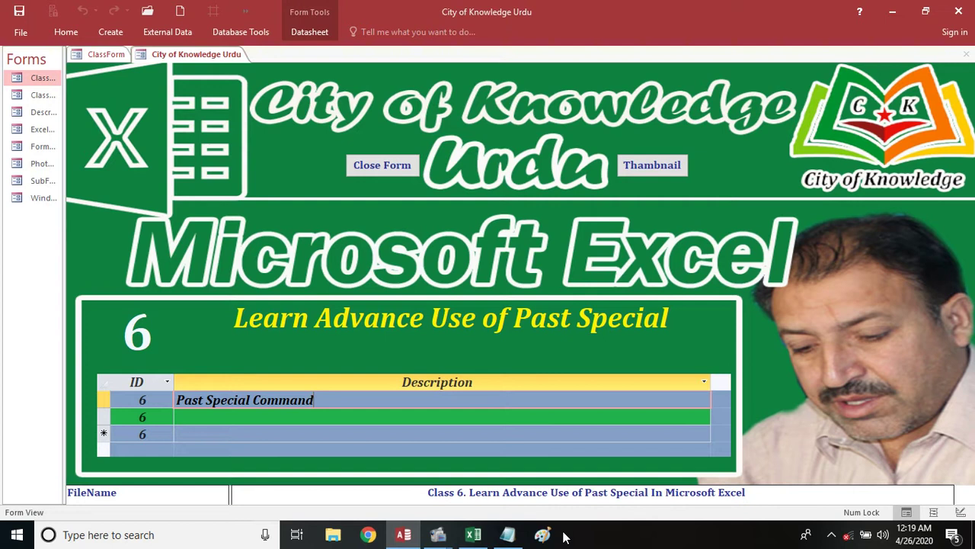
# Step: Bring up SalesReport1's Source Data sheet, cancel the pending copy, and select A1:F12
pyautogui.click(473, 535)
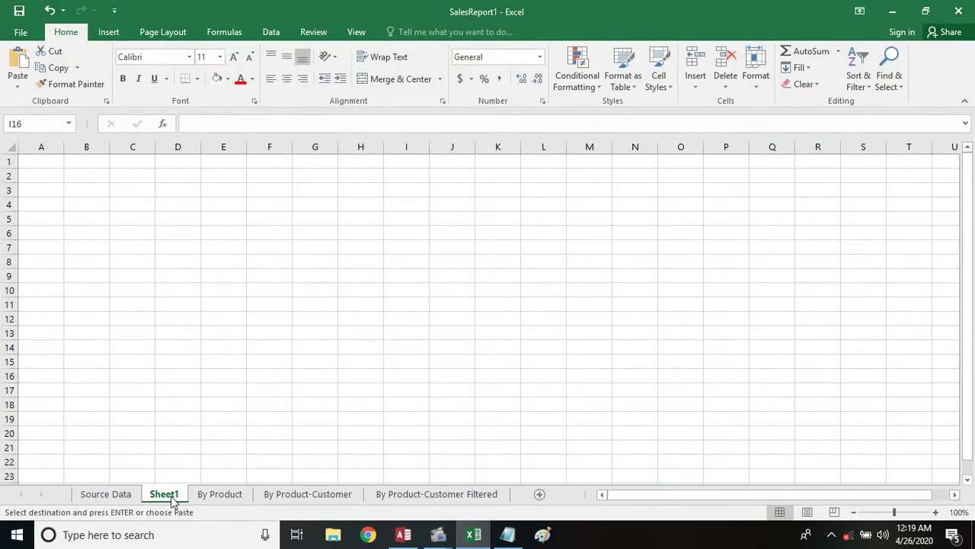
pyautogui.click(124, 494)
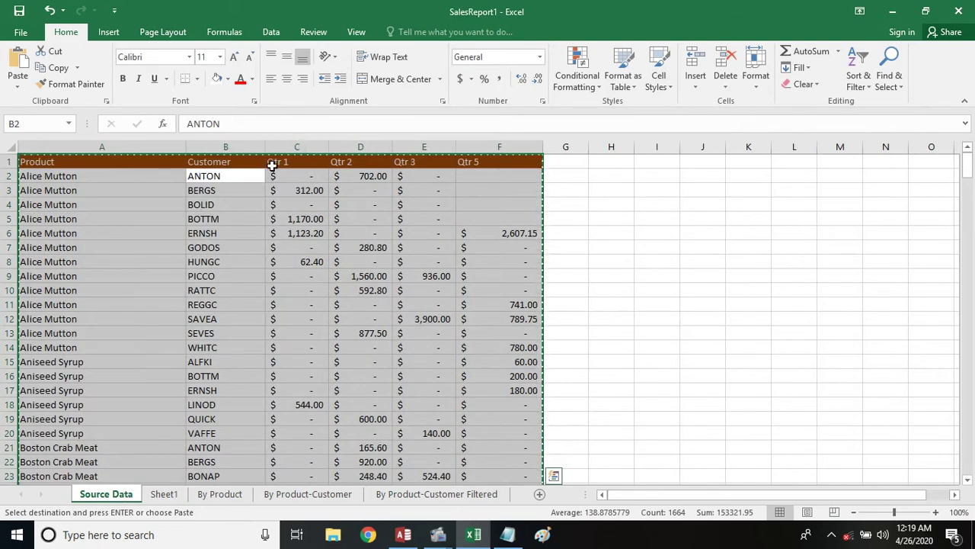
pyautogui.click(573, 220)
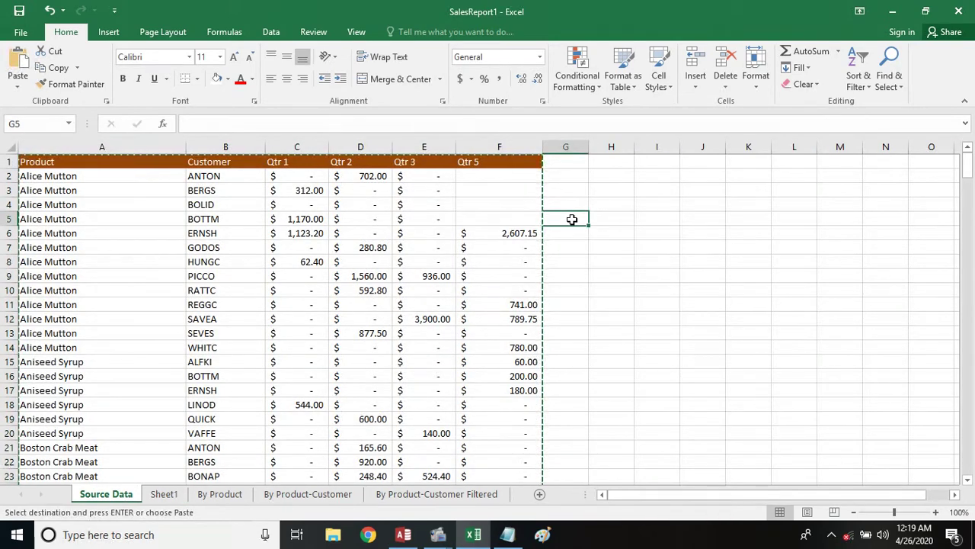
pyautogui.press('Escape')
pyautogui.moveTo(82, 161); pyautogui.dragTo(478, 313)
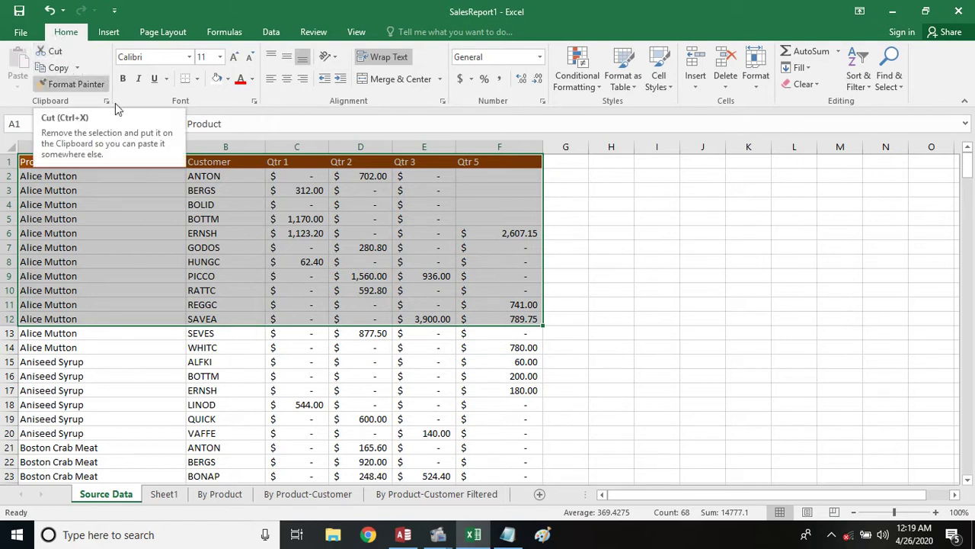
# Step: Copy A1:F12, paste it at I1, then undo that trial paste
pyautogui.click(78, 69)
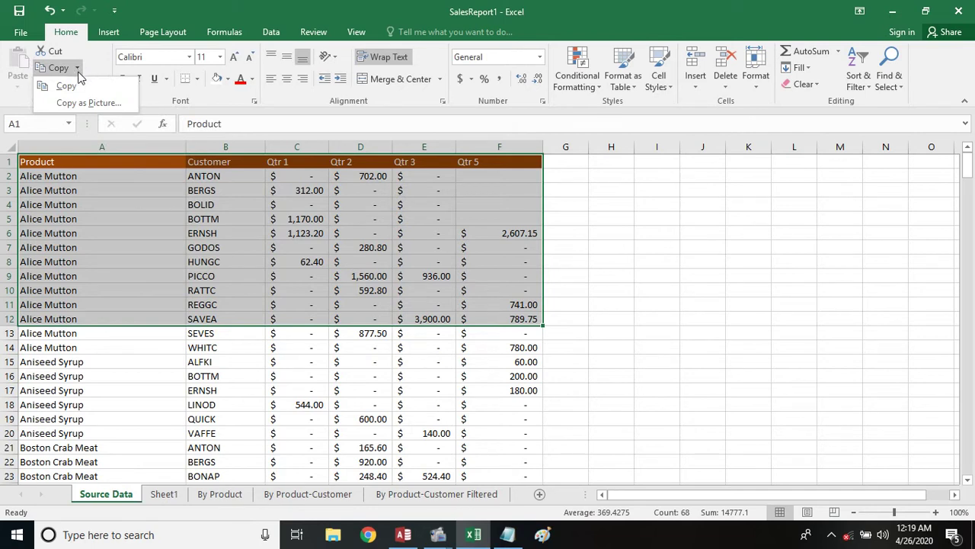
pyautogui.click(76, 86)
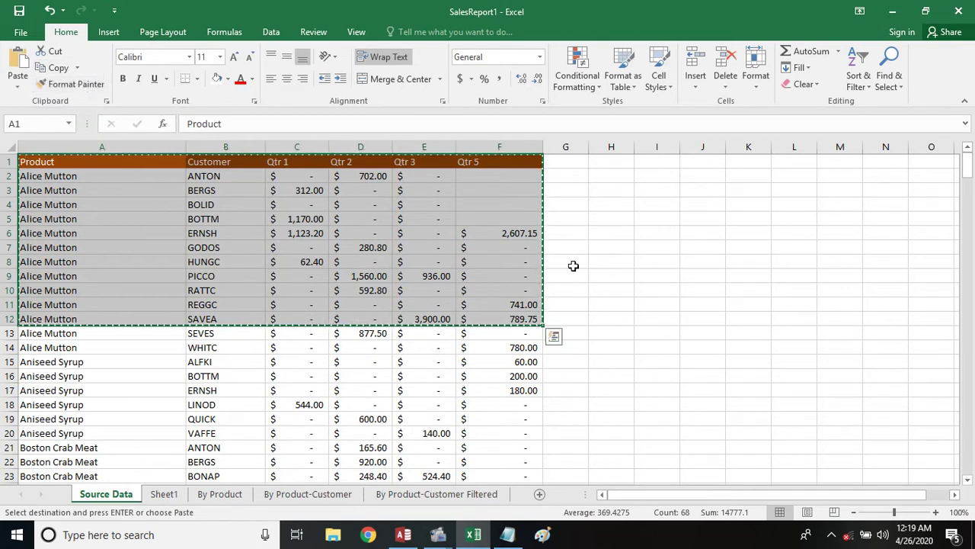
pyautogui.click(672, 165)
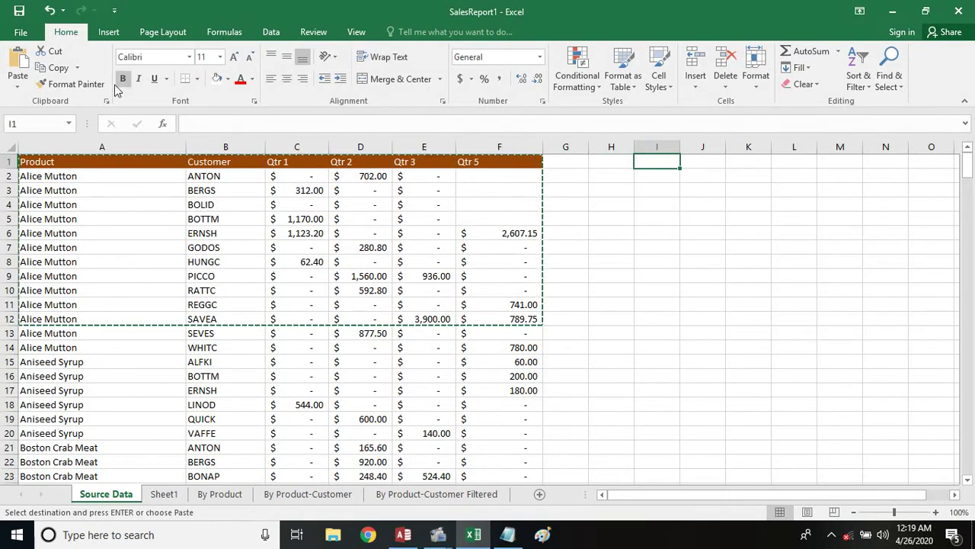
pyautogui.click(23, 67)
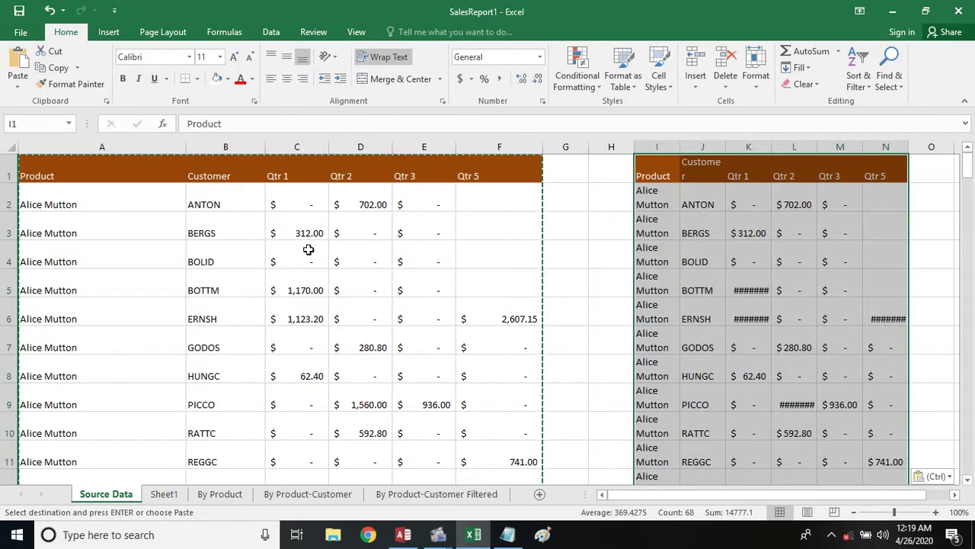
pyautogui.click(614, 237)
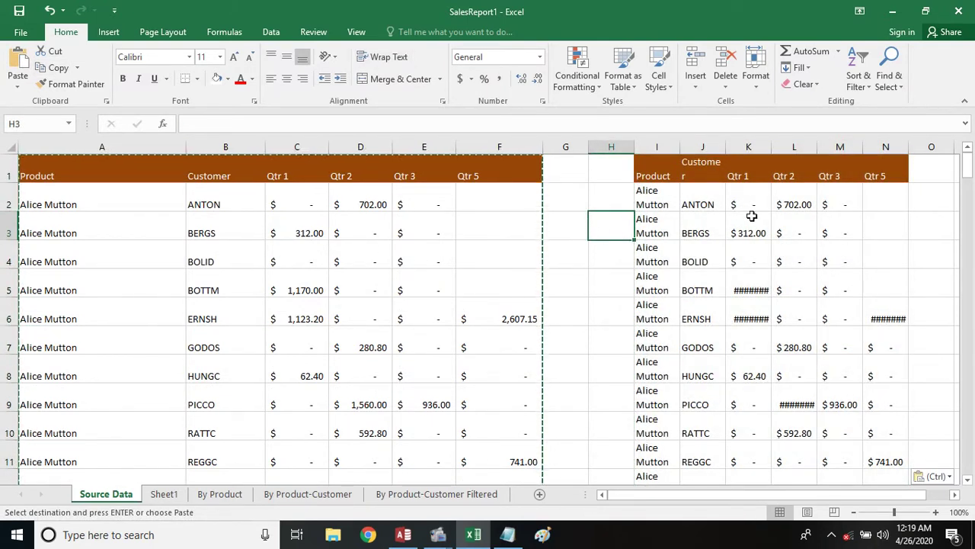
pyautogui.moveTo(888, 146); pyautogui.dragTo(708, 147)
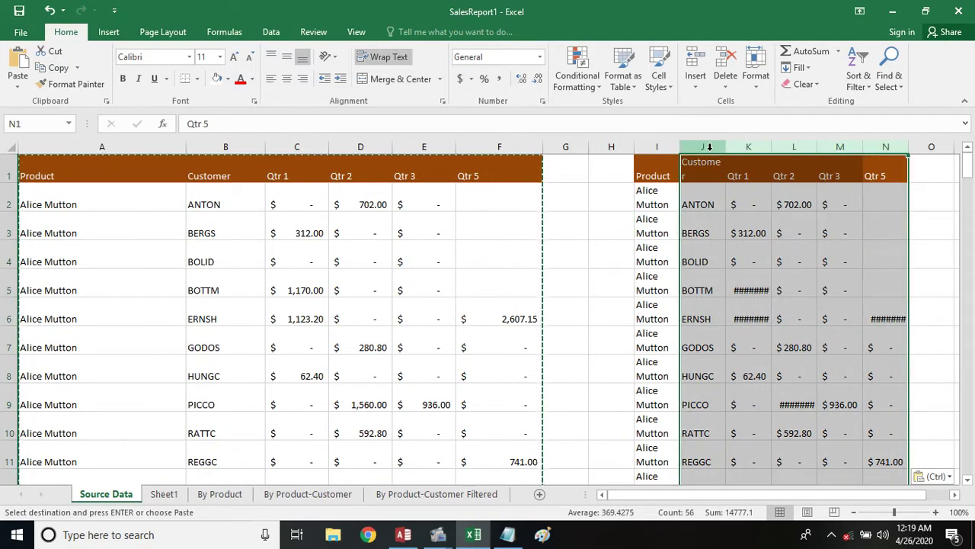
pyautogui.hotkey('ctrl', 'z')
pyautogui.hotkey('ctrl', 'z')
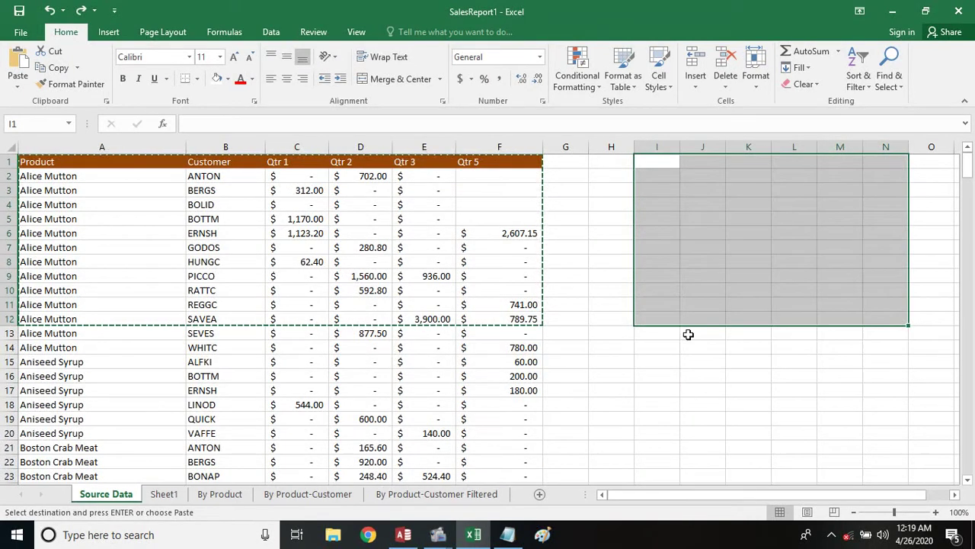
# Step: Cancel the pending copy of A1:F12 and select the Product and Customer headers
pyautogui.click(688, 333)
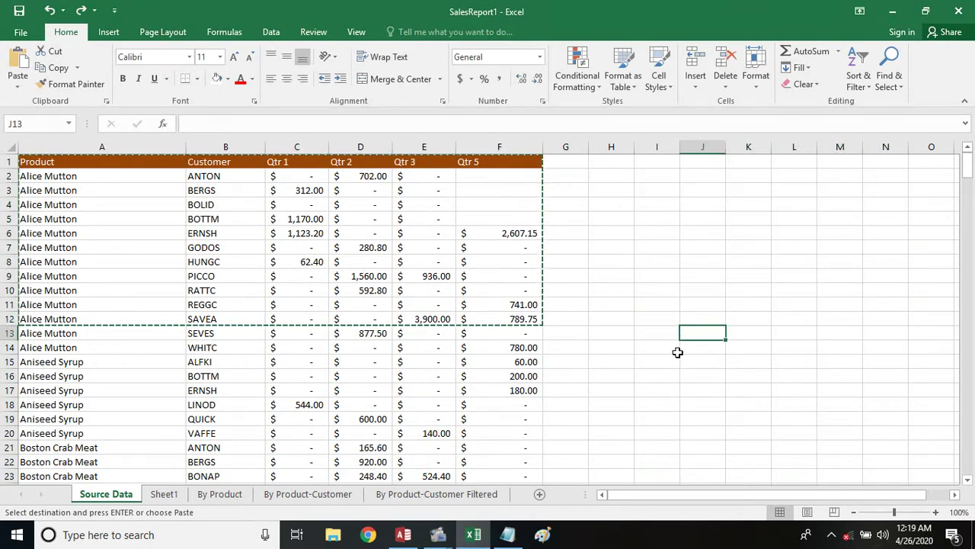
pyautogui.click(415, 233)
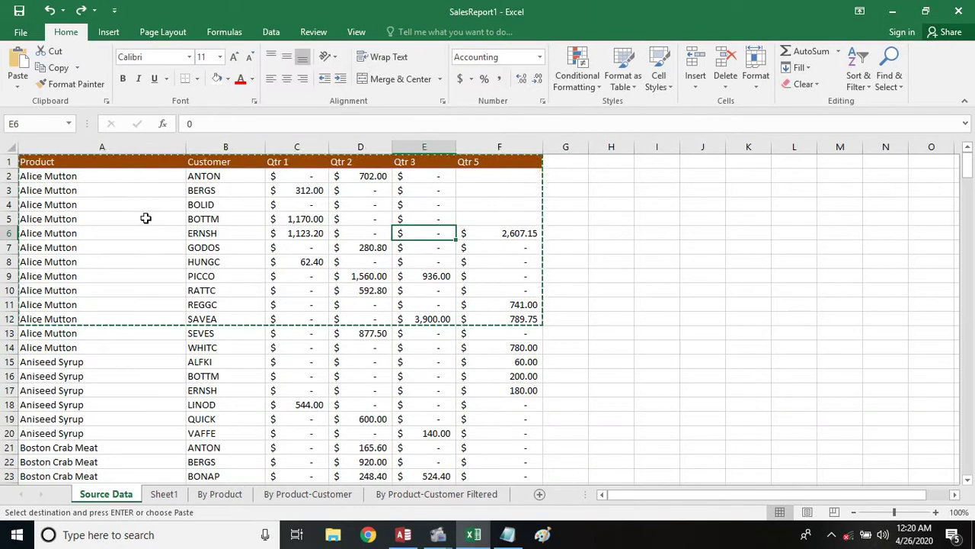
pyautogui.click(87, 165)
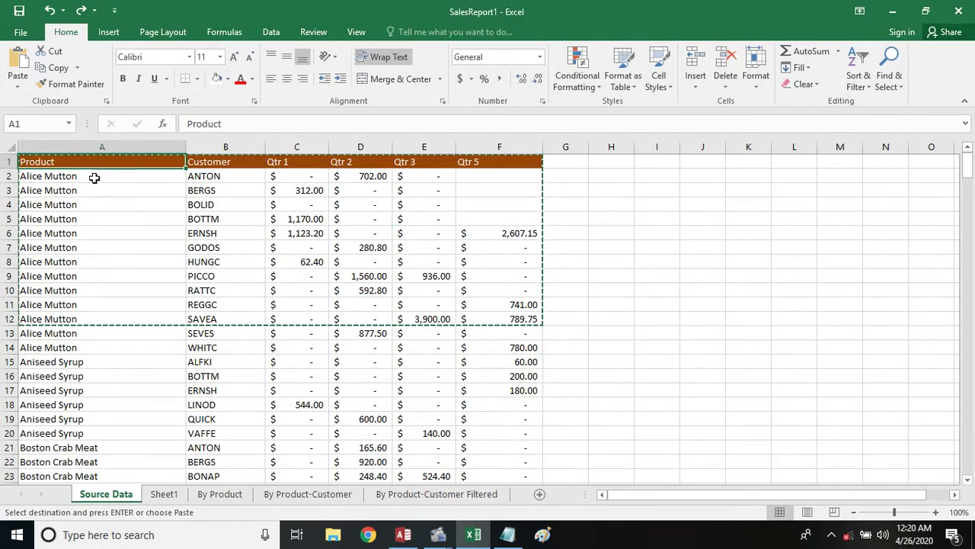
pyautogui.press('Escape')
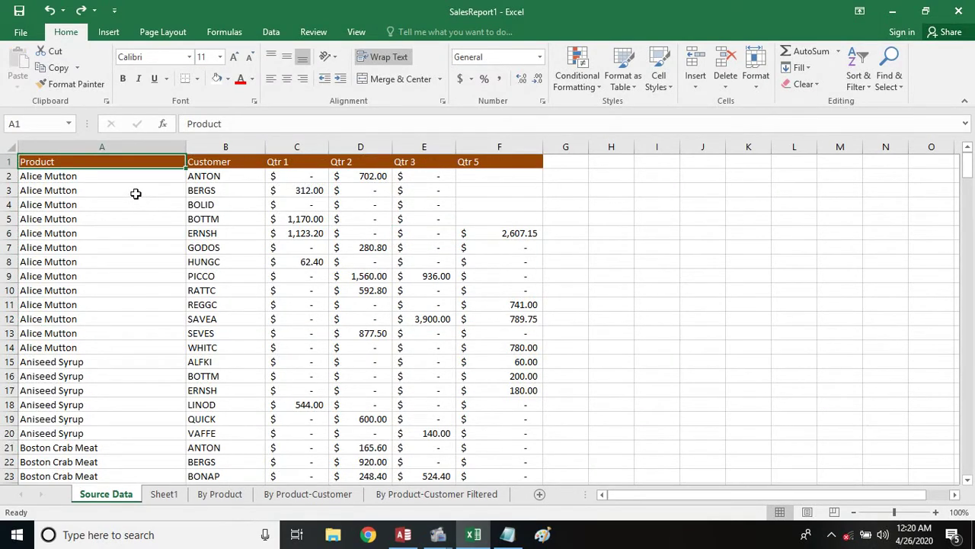
pyautogui.moveTo(206, 160); pyautogui.dragTo(173, 160)
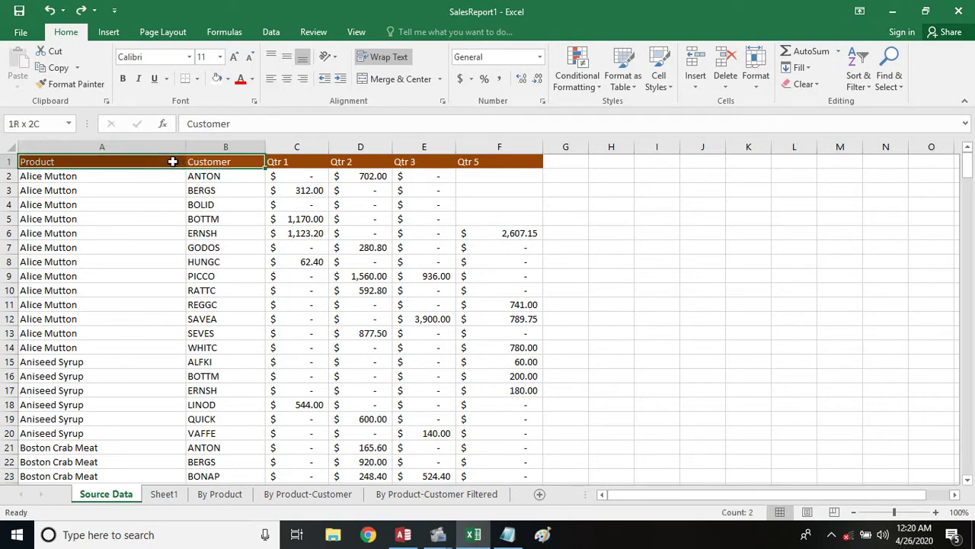
# Step: Review the Qtr 1 and Qtr 2 values, such as 1,170.00 and 312.00
pyautogui.click(288, 163)
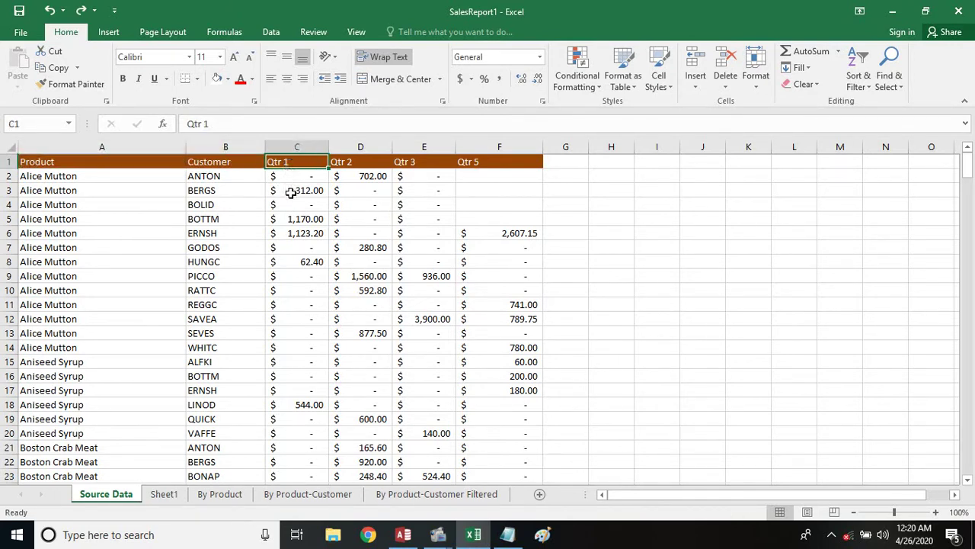
pyautogui.click(280, 192)
pyautogui.click(280, 205)
pyautogui.click(281, 219)
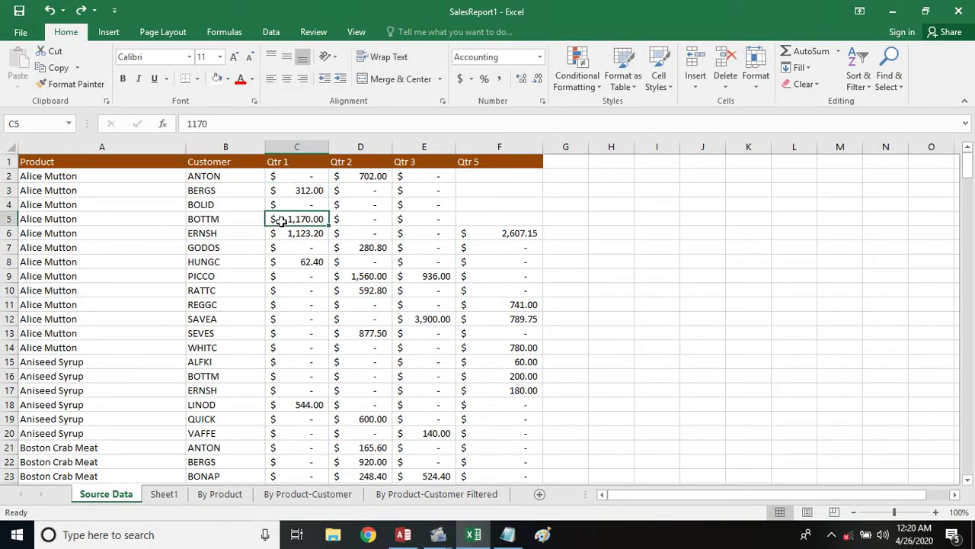
pyautogui.click(284, 251)
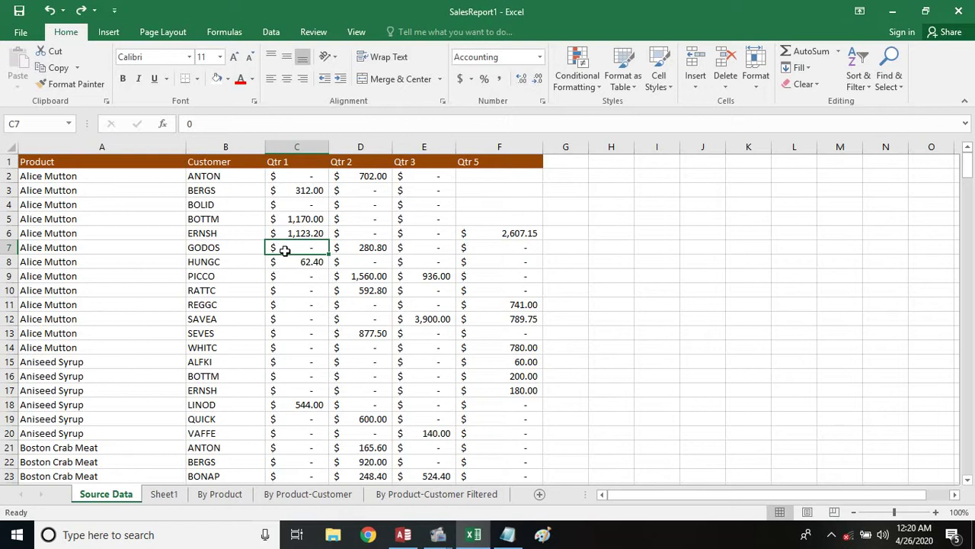
pyautogui.moveTo(292, 222); pyautogui.dragTo(291, 237)
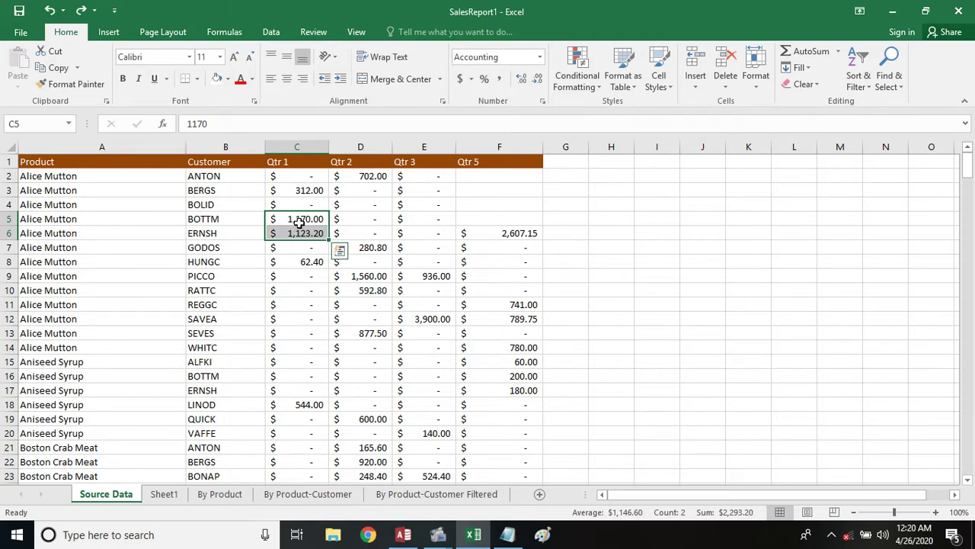
pyautogui.moveTo(300, 221); pyautogui.dragTo(299, 232)
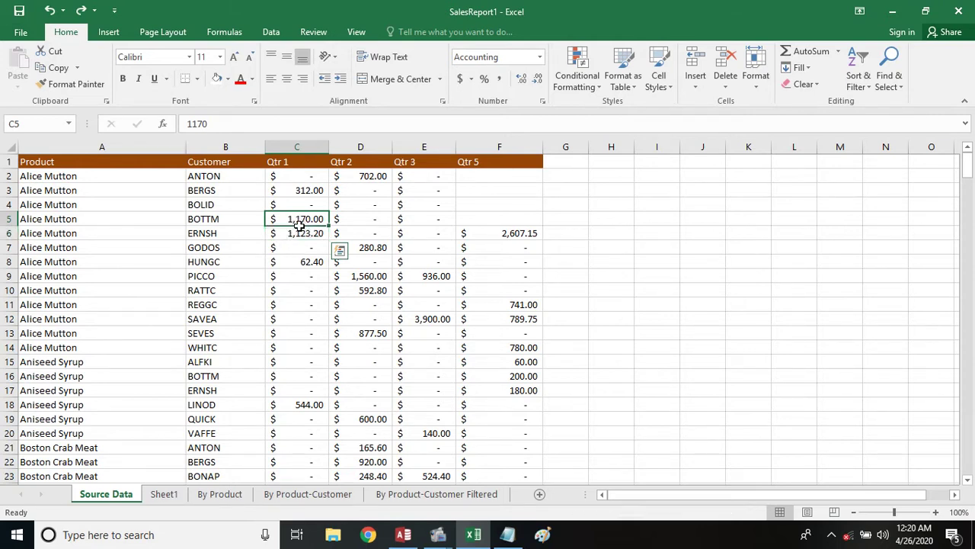
pyautogui.click(860, 175)
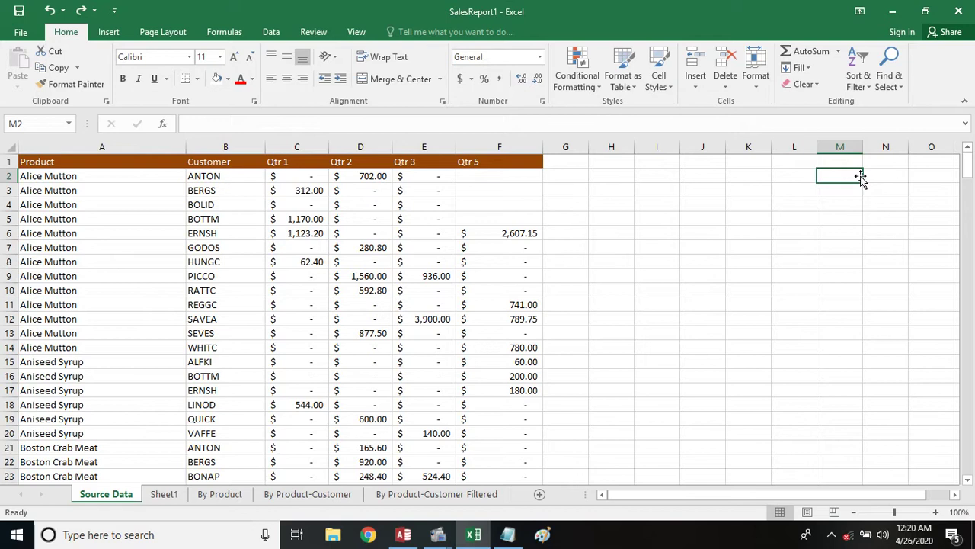
pyautogui.click(313, 192)
pyautogui.click(341, 197)
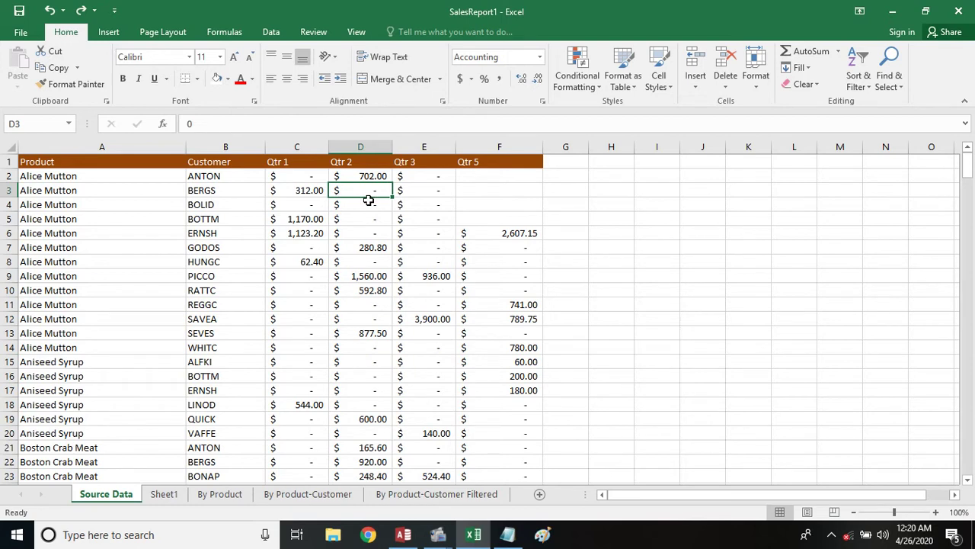
pyautogui.click(358, 166)
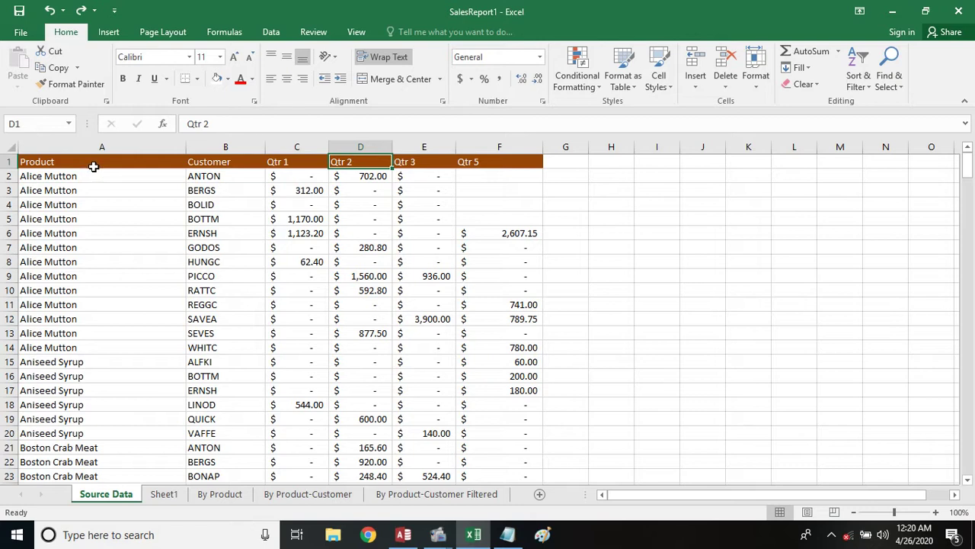
# Step: Copy the header and first five rows, A1:F6, and paste them at I1
pyautogui.moveTo(92, 167); pyautogui.dragTo(480, 237)
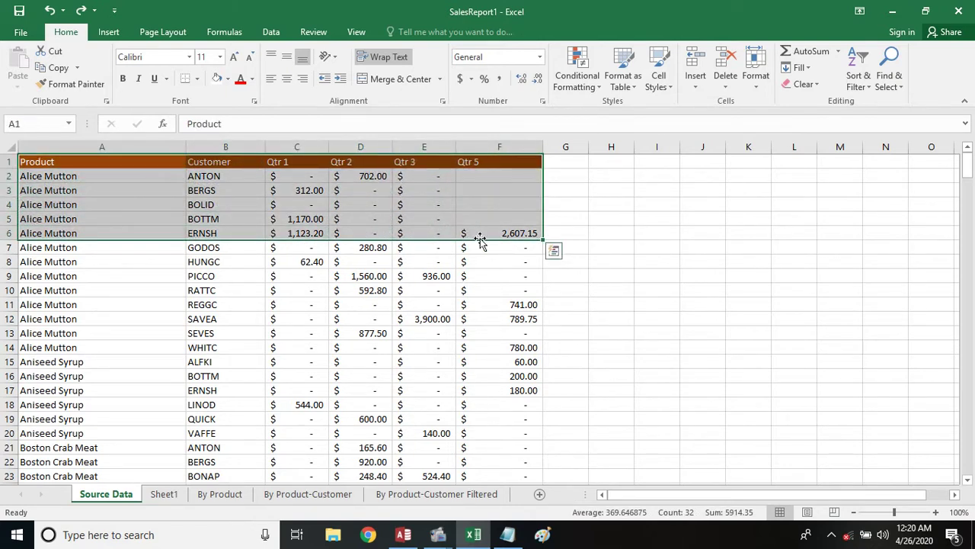
pyautogui.hotkey('ctrl', 'c')
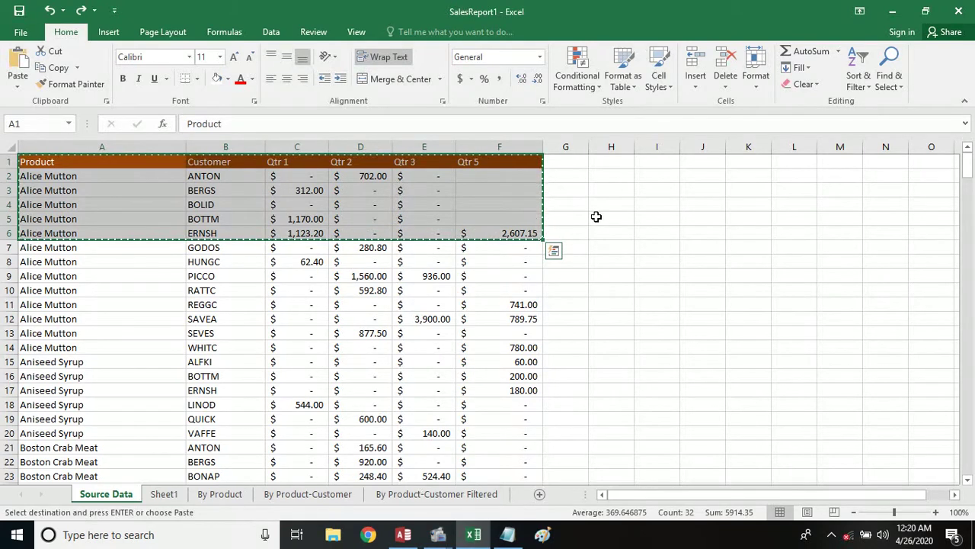
pyautogui.click(595, 218)
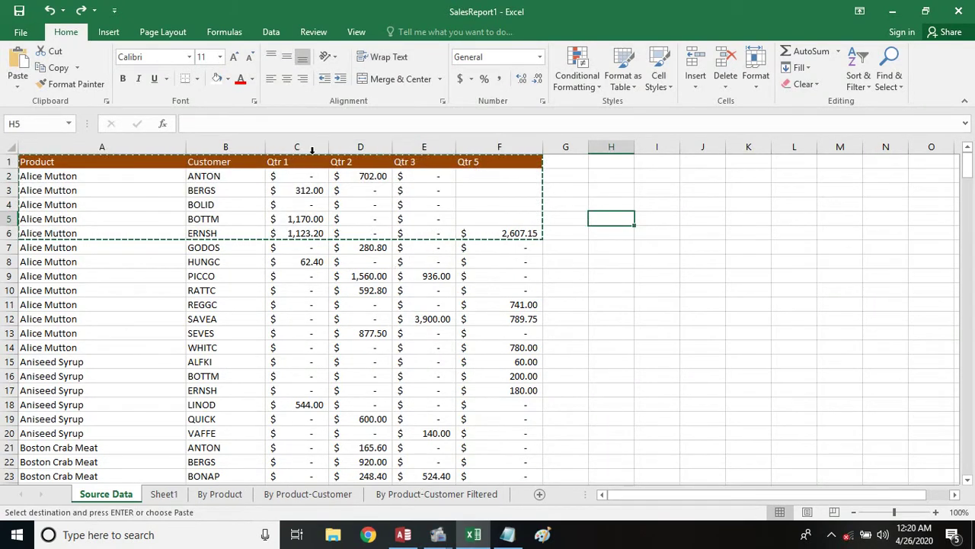
pyautogui.click(651, 162)
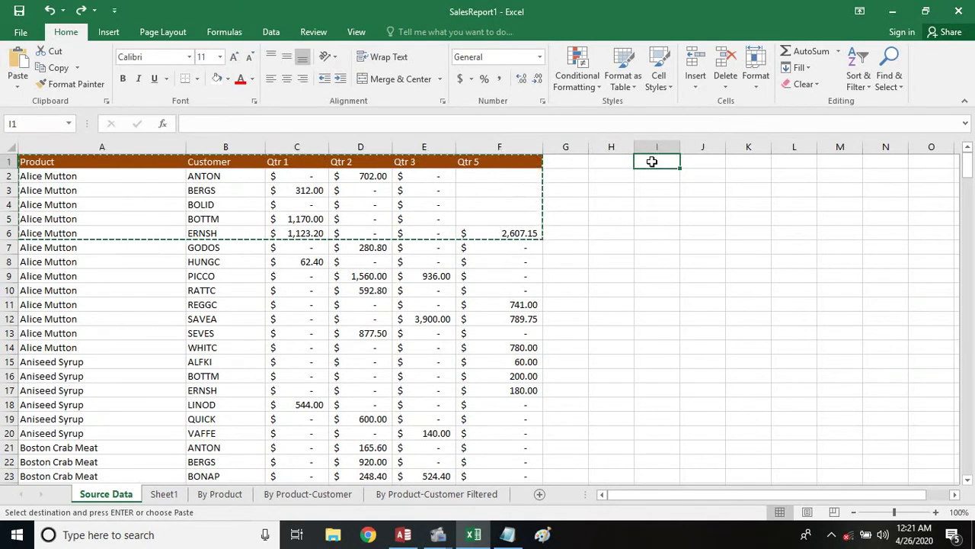
pyautogui.hotkey('ctrl', 'v')
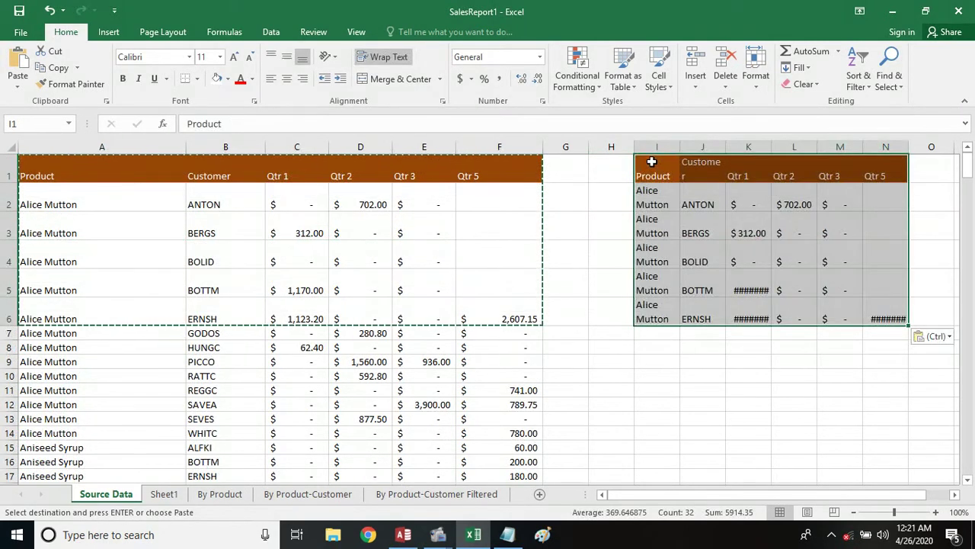
pyautogui.press('ctrl')
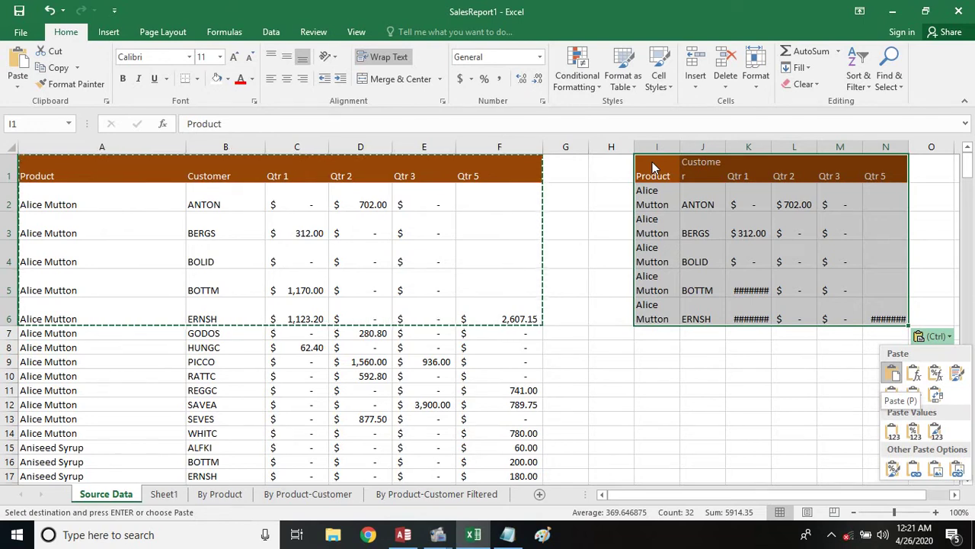
# Step: Undo the paste into columns I to N and cancel the pending copy
pyautogui.rightClick(681, 311)
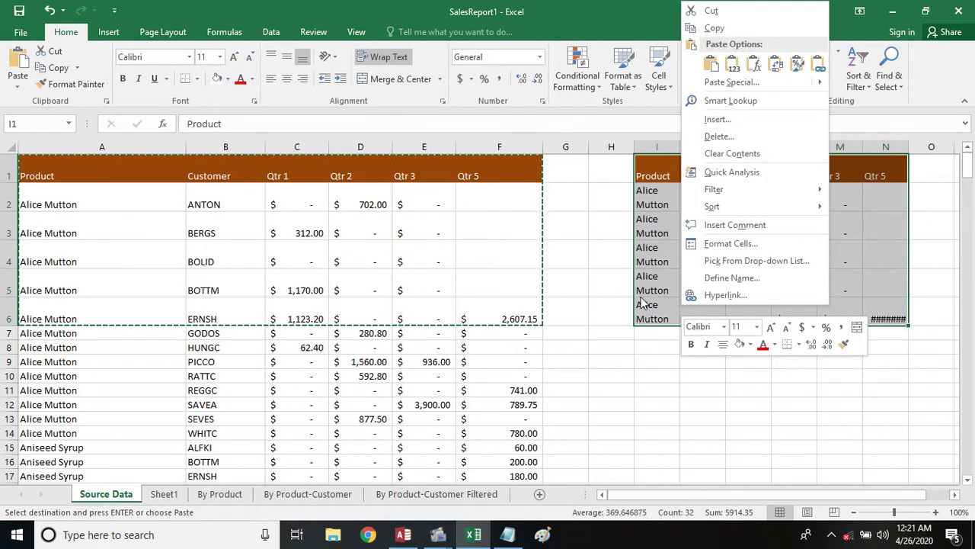
pyautogui.press('Escape')
pyautogui.click(675, 219)
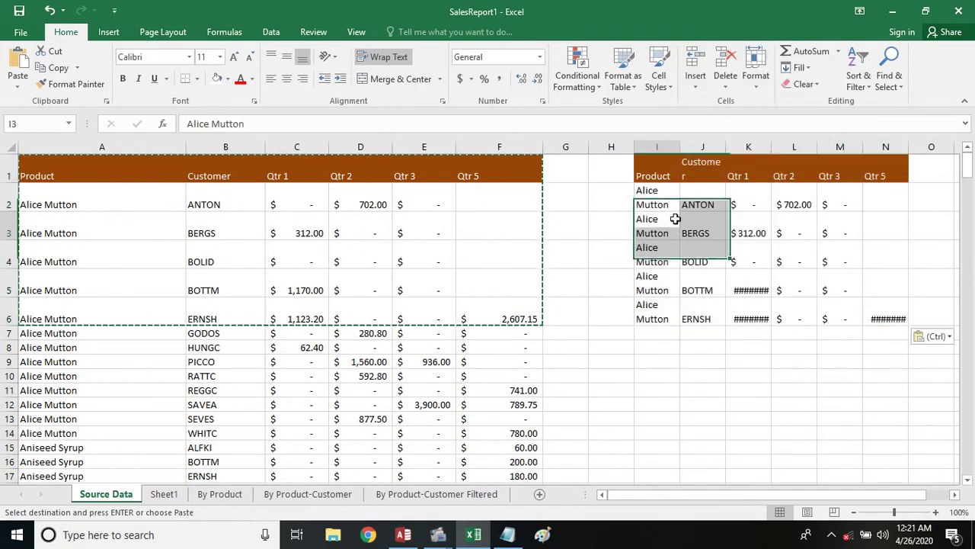
pyautogui.hotkey('ctrl', 'z')
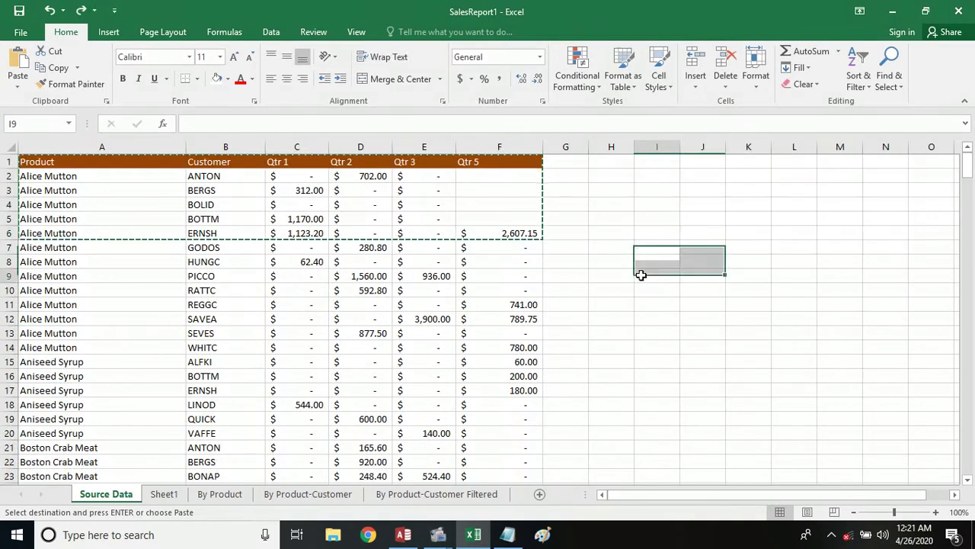
pyautogui.click(643, 274)
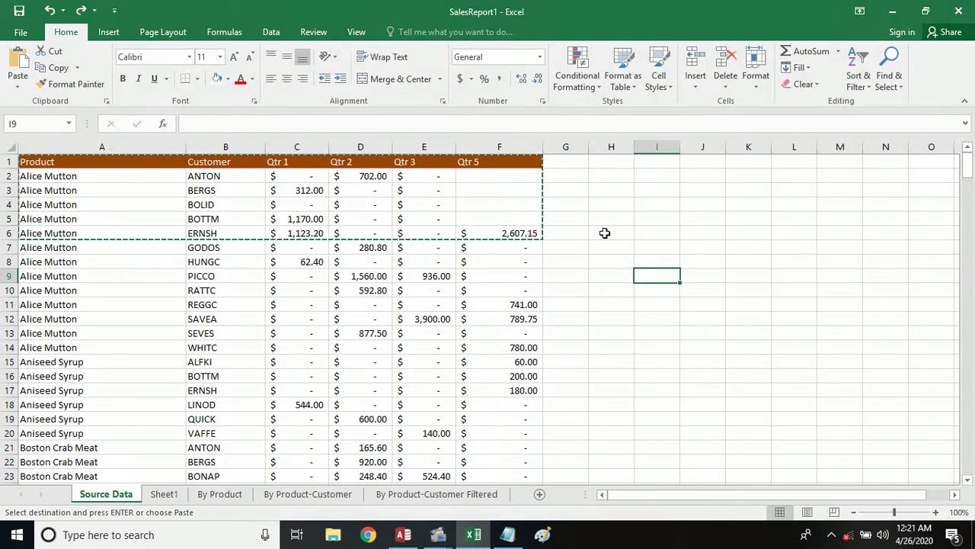
pyautogui.press('Escape')
# Step: Select the table range A1:F17 and copy it
pyautogui.click(633, 245)
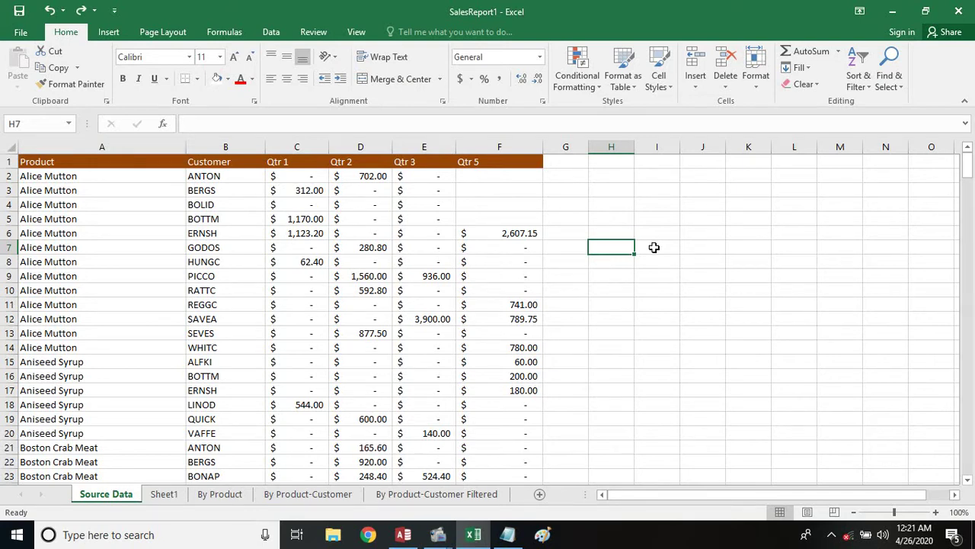
pyautogui.click(407, 250)
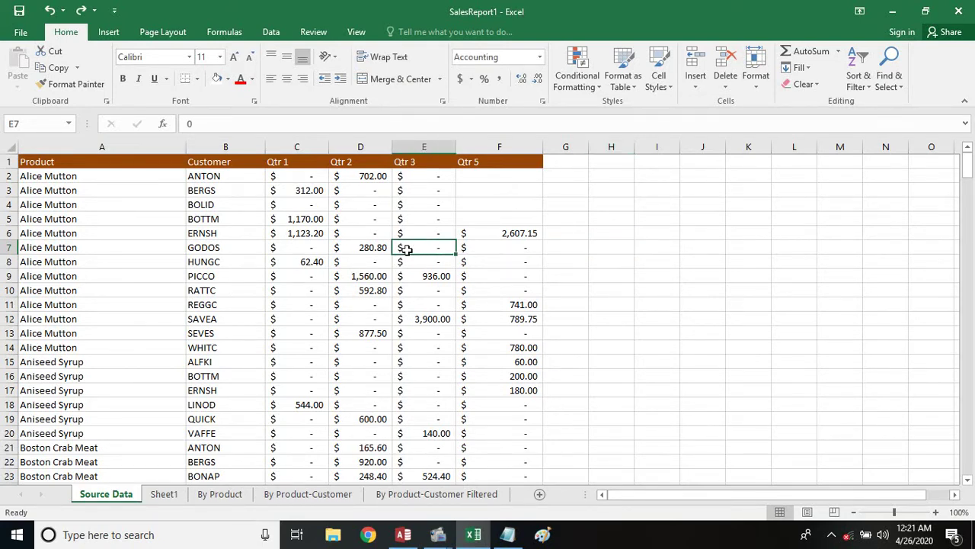
pyautogui.click(35, 161)
pyautogui.moveTo(55, 166)
pyautogui.mouseDown()
pyautogui.moveTo(505, 246)
pyautogui.moveTo(526, 389)
pyautogui.mouseUp()
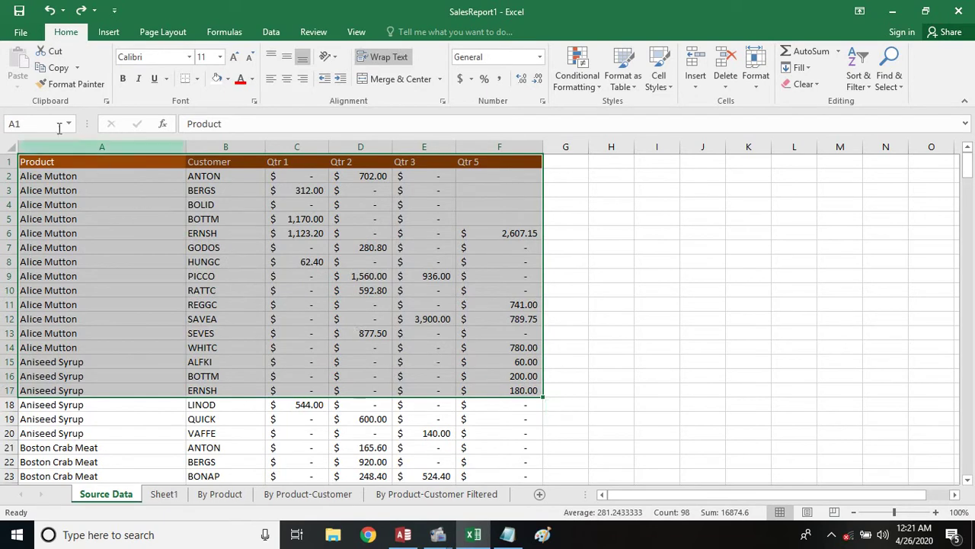
pyautogui.click(63, 67)
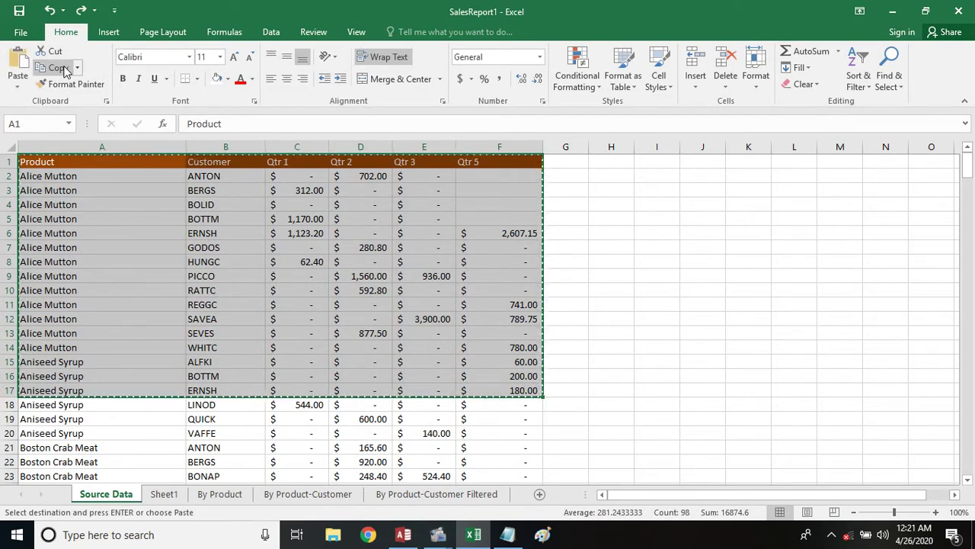
pyautogui.click(17, 88)
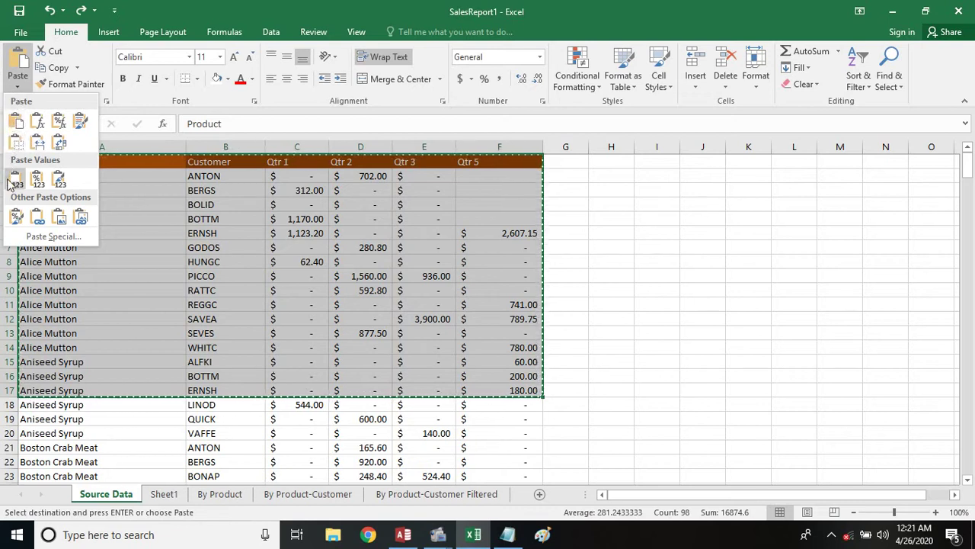
pyautogui.click(52, 236)
pyautogui.moveTo(298, 195); pyautogui.dragTo(730, 208)
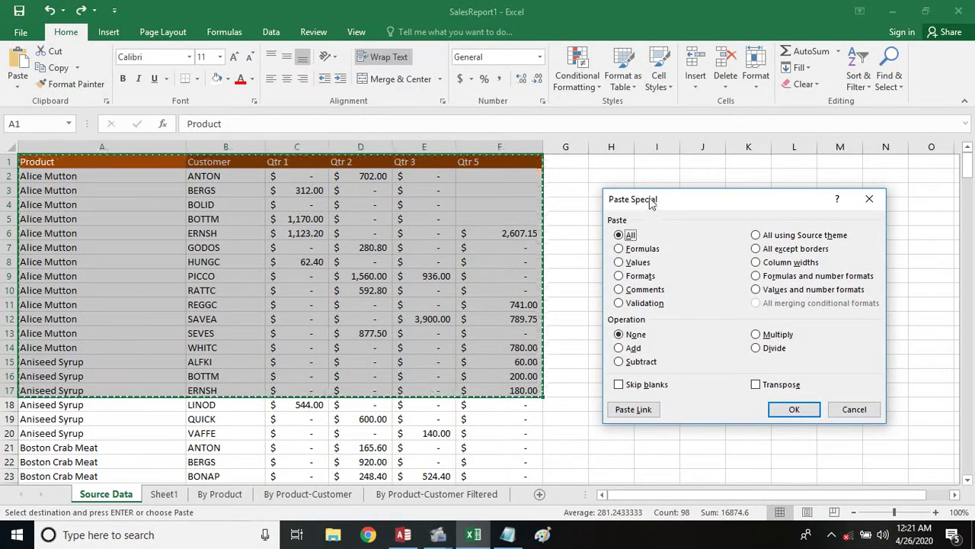
pyautogui.moveTo(651, 199); pyautogui.dragTo(654, 192)
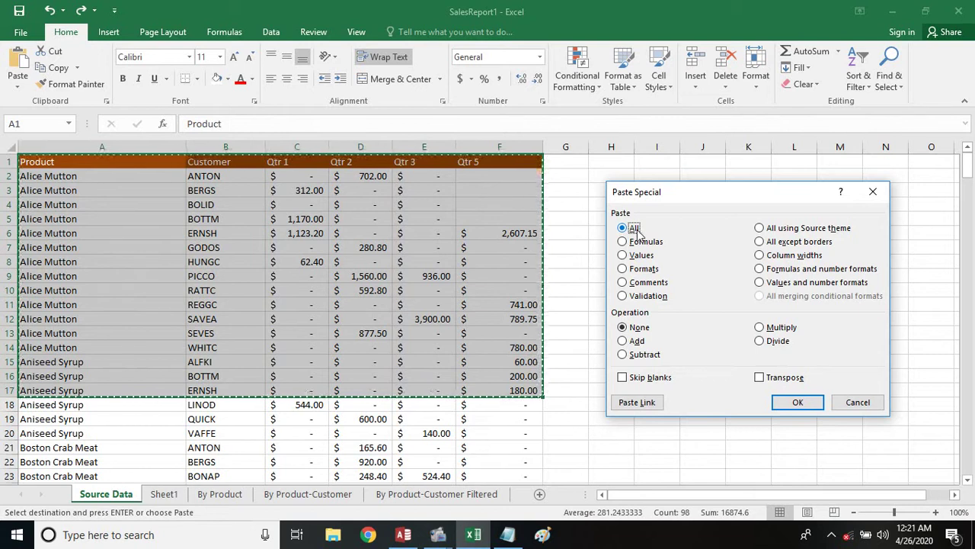
pyautogui.click(623, 244)
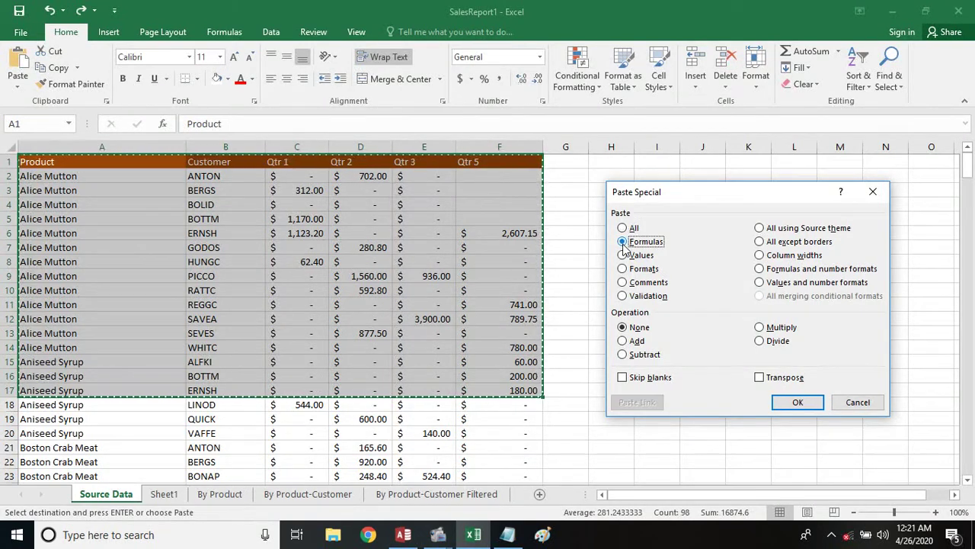
pyautogui.click(623, 256)
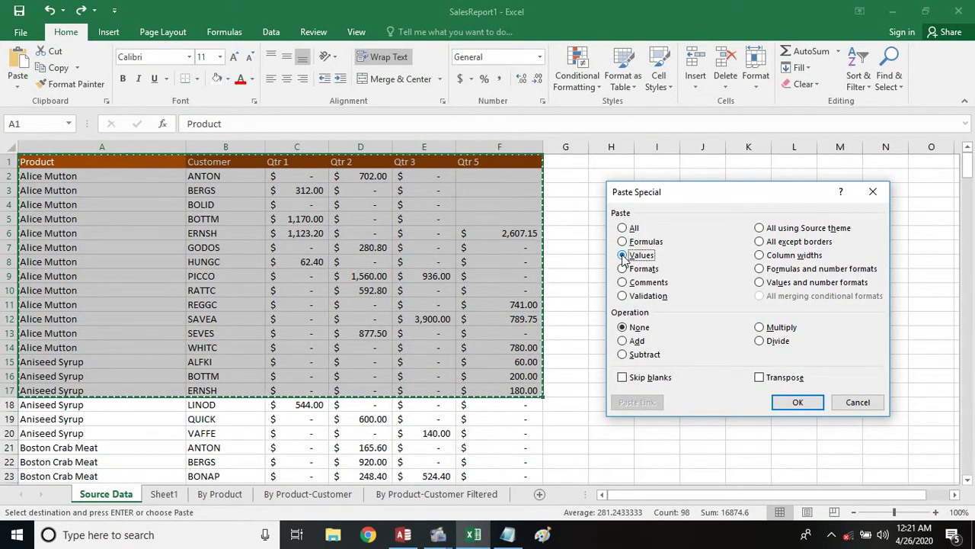
pyautogui.click(623, 270)
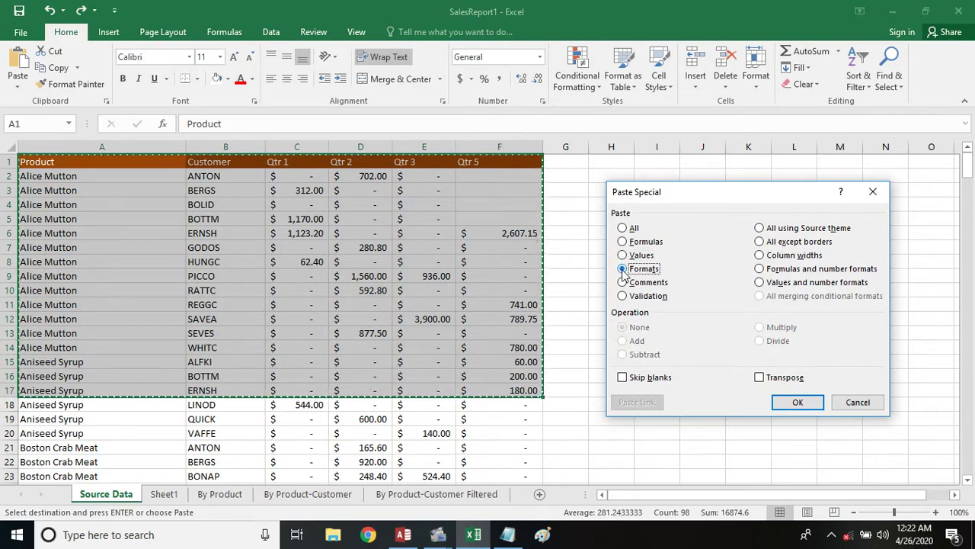
pyautogui.click(857, 402)
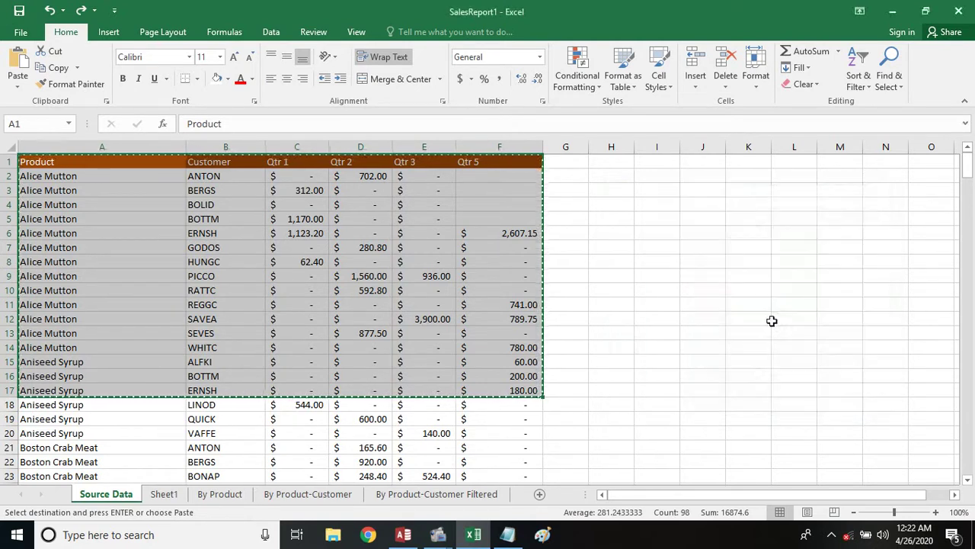
pyautogui.click(698, 165)
pyautogui.click(18, 85)
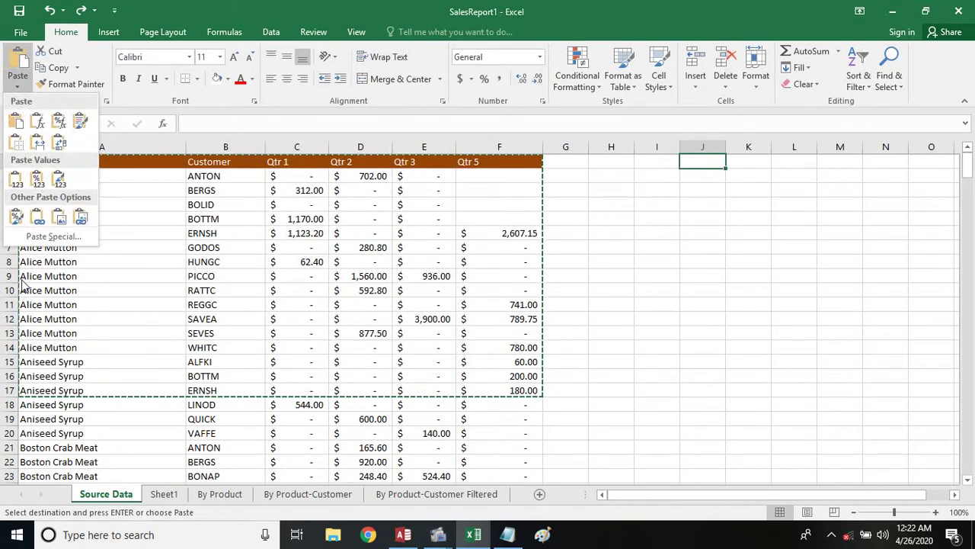
pyautogui.click(47, 236)
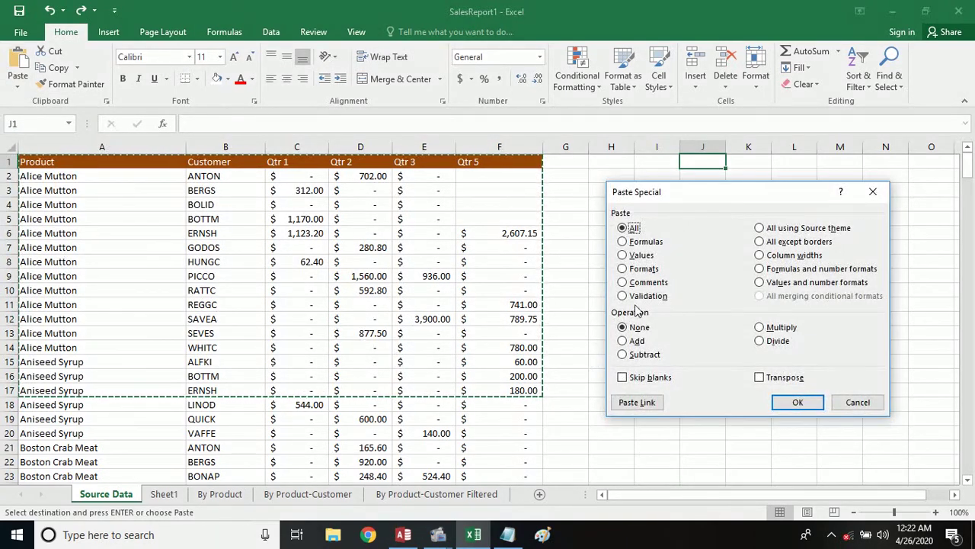
pyautogui.click(640, 270)
pyautogui.click(798, 402)
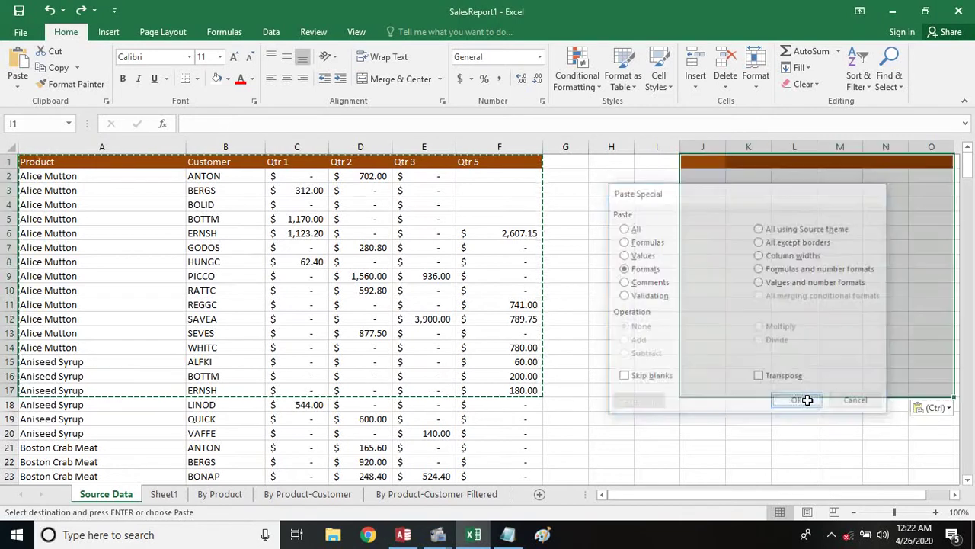
pyautogui.click(953, 494)
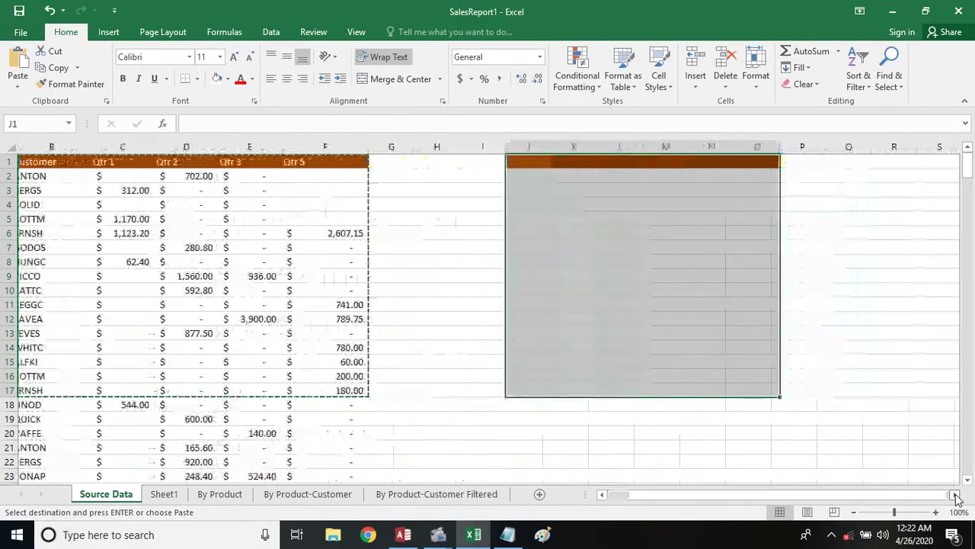
pyautogui.click(954, 494)
pyautogui.click(620, 268)
pyautogui.click(613, 276)
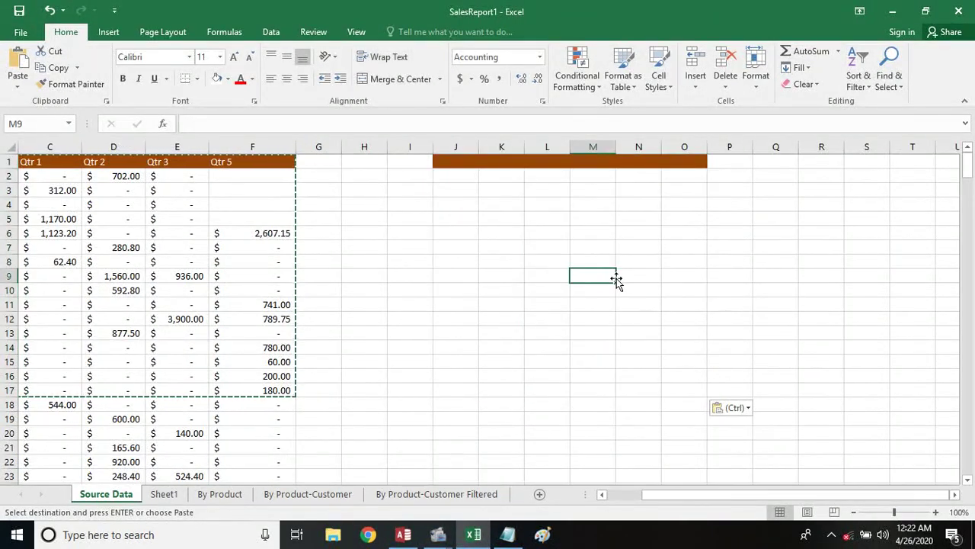
pyautogui.write('h')
pyautogui.write('666')
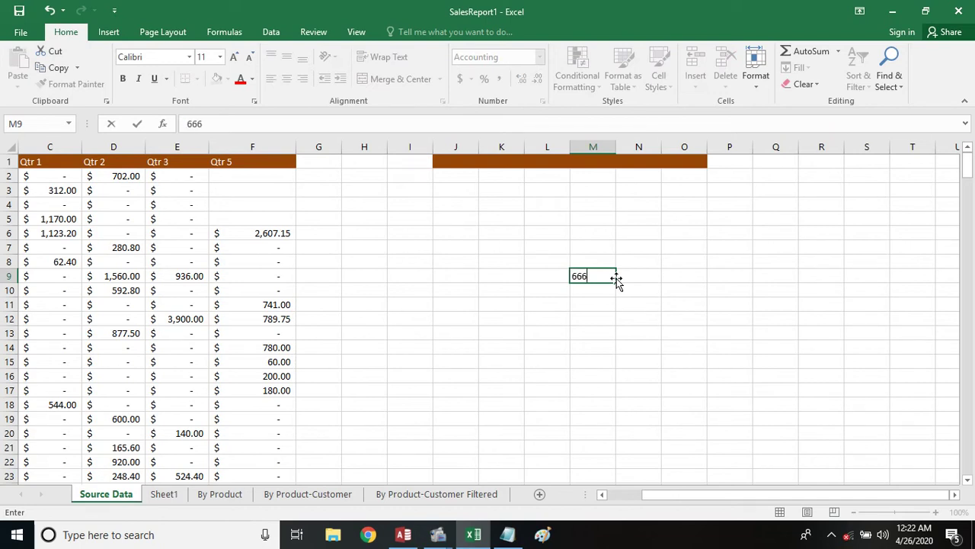
pyautogui.press('Return')
pyautogui.press('Up')
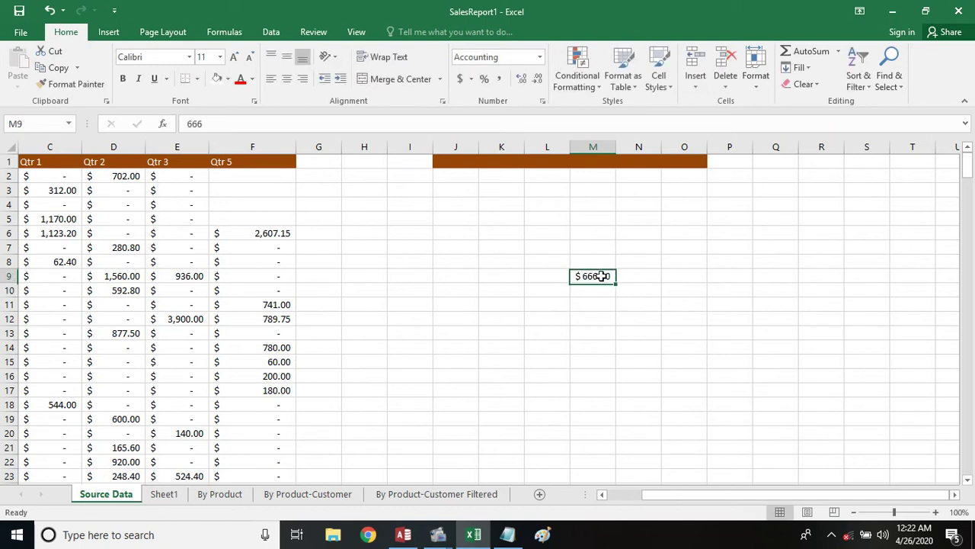
pyautogui.press('Up')
pyautogui.press('Up')
pyautogui.press('Up')
pyautogui.press('Up')
pyautogui.press('Up')
pyautogui.click(587, 273)
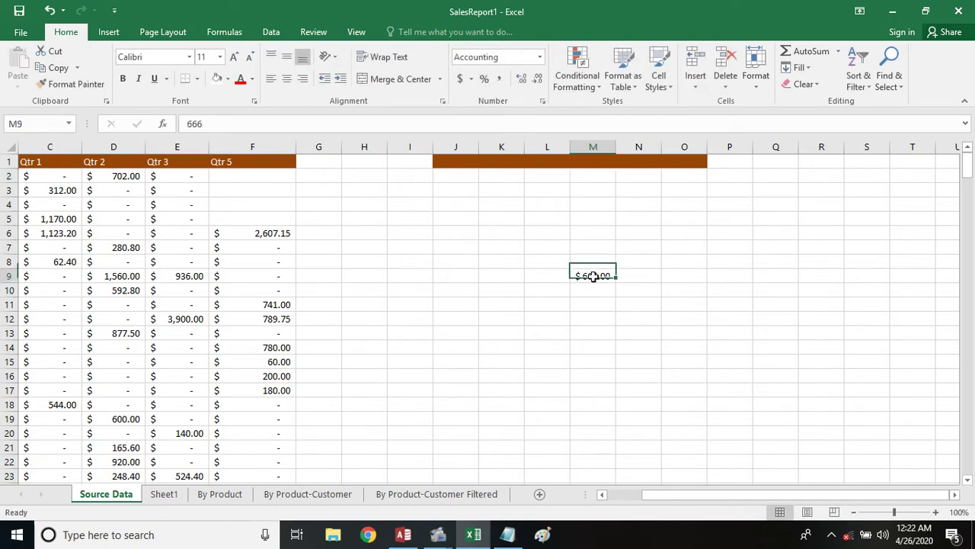
pyautogui.moveTo(588, 271); pyautogui.dragTo(597, 268)
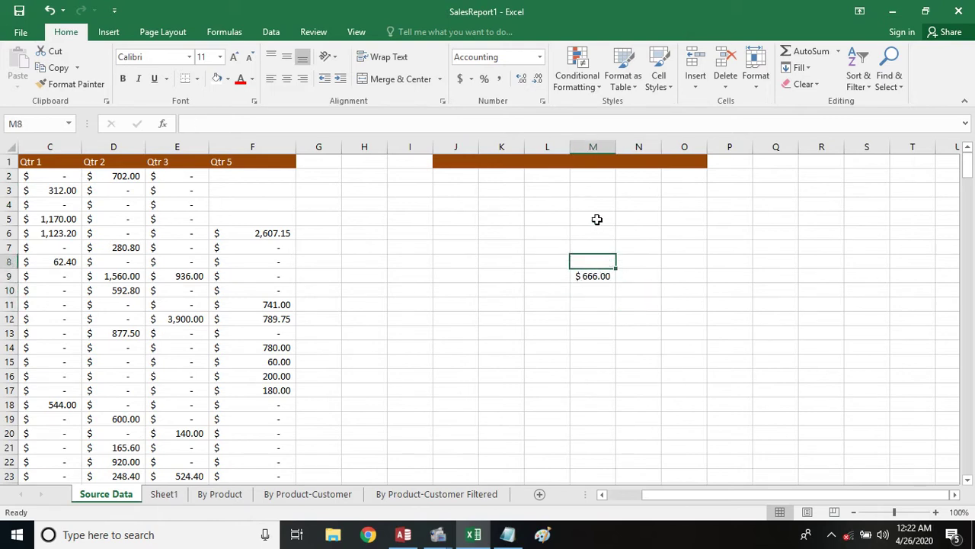
pyautogui.moveTo(446, 163)
pyautogui.mouseDown()
pyautogui.moveTo(701, 234)
pyautogui.moveTo(696, 363)
pyautogui.mouseUp()
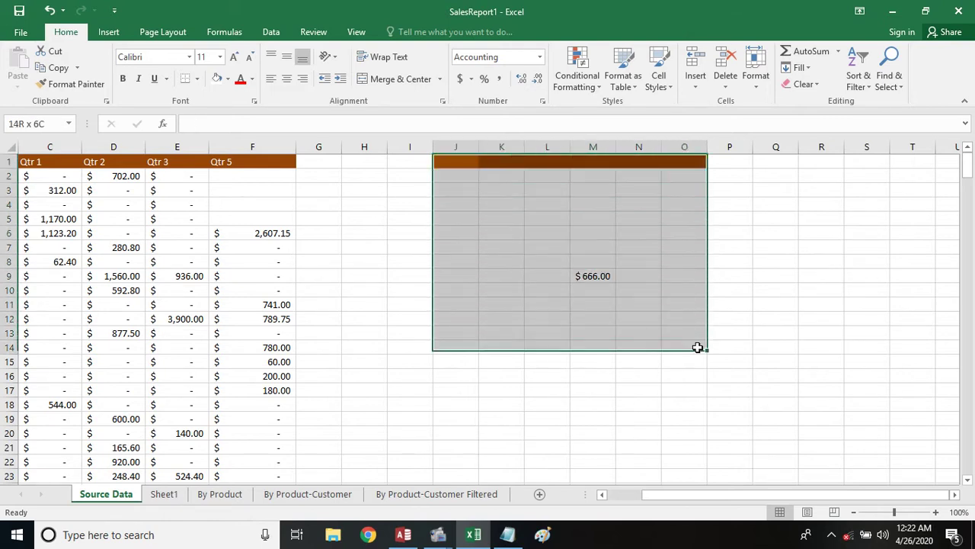
pyautogui.hotkey('ctrl', 'z')
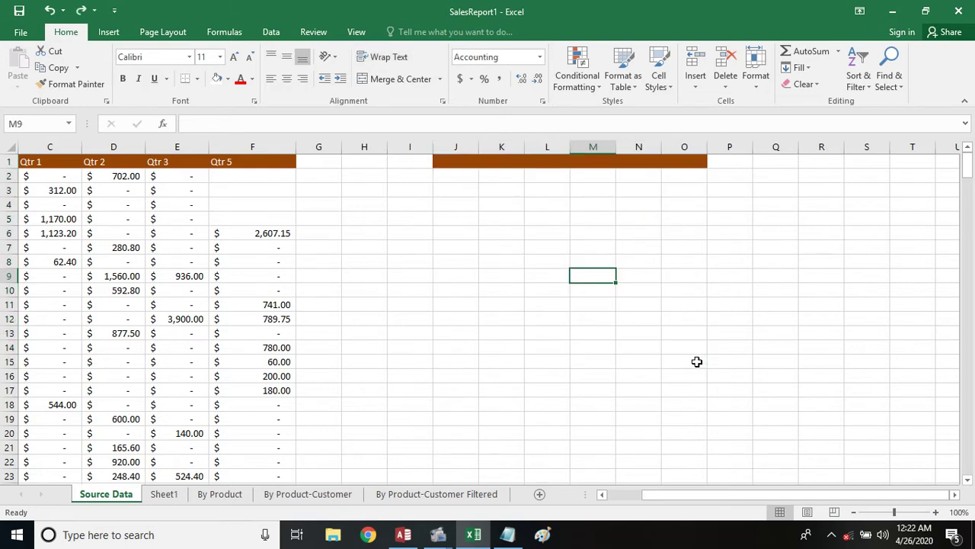
pyautogui.hotkey('ctrl', 'z')
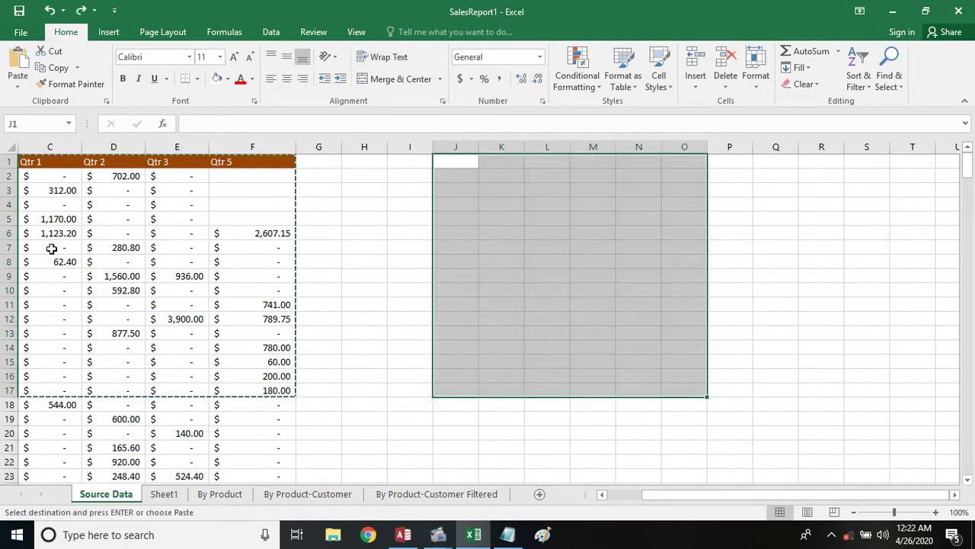
# Step: Use Paste Special with Values to paste the copied table into J1:O17
pyautogui.click(17, 85)
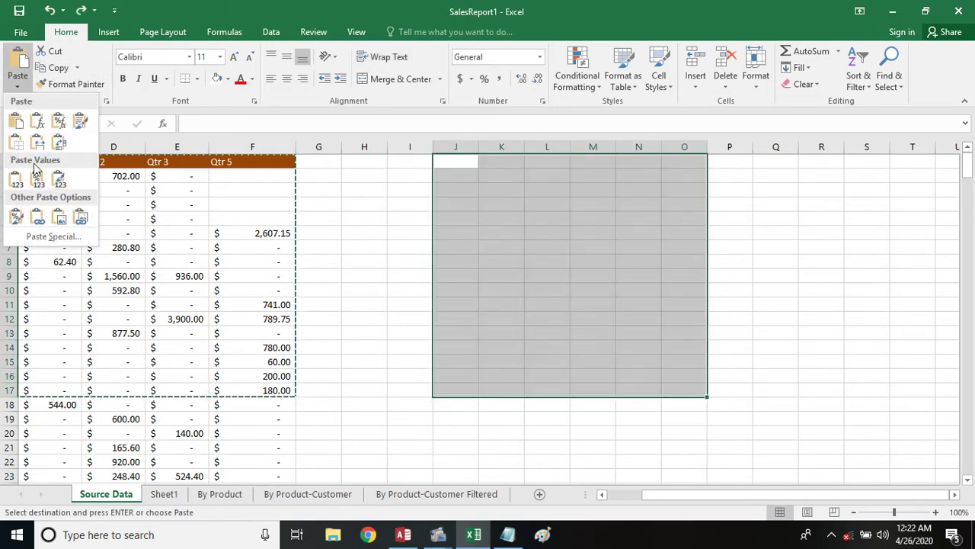
pyautogui.click(53, 237)
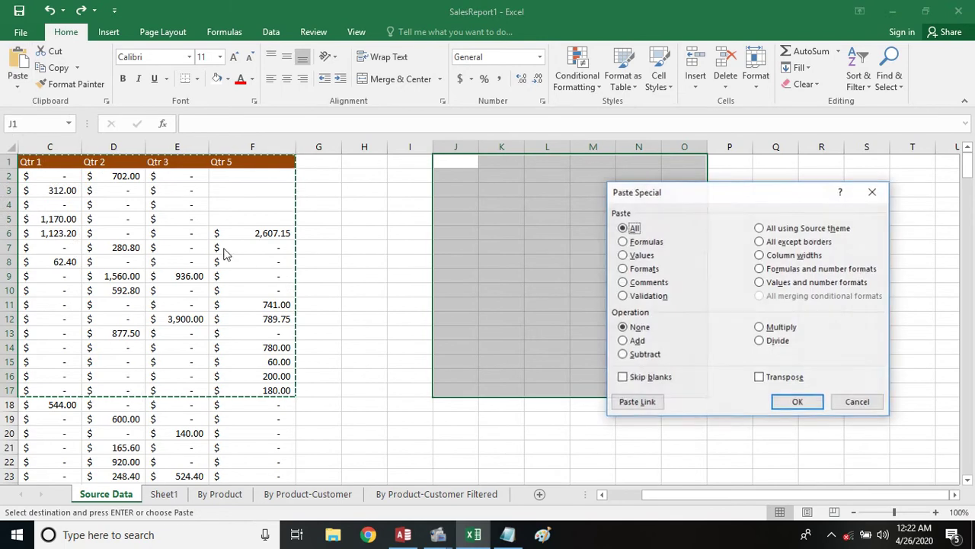
pyautogui.click(663, 301)
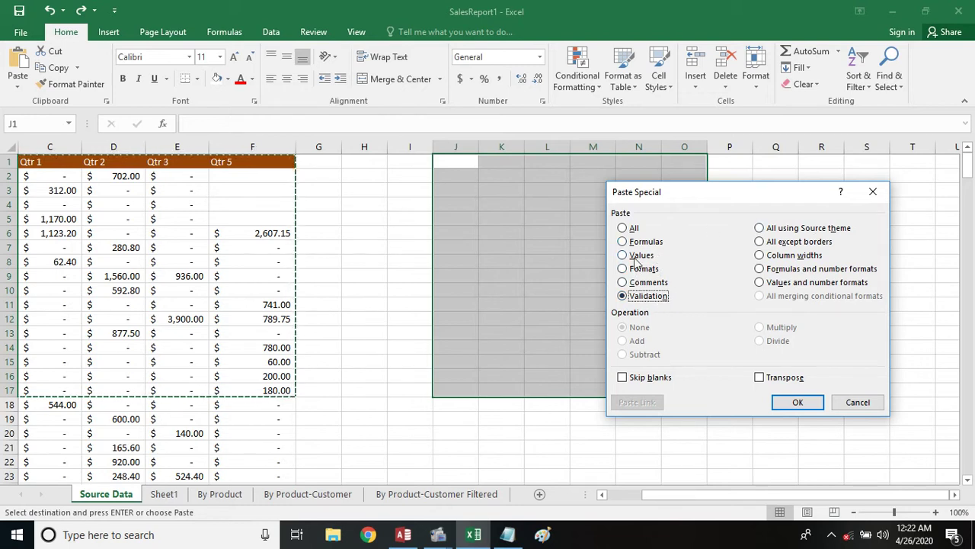
pyautogui.click(633, 228)
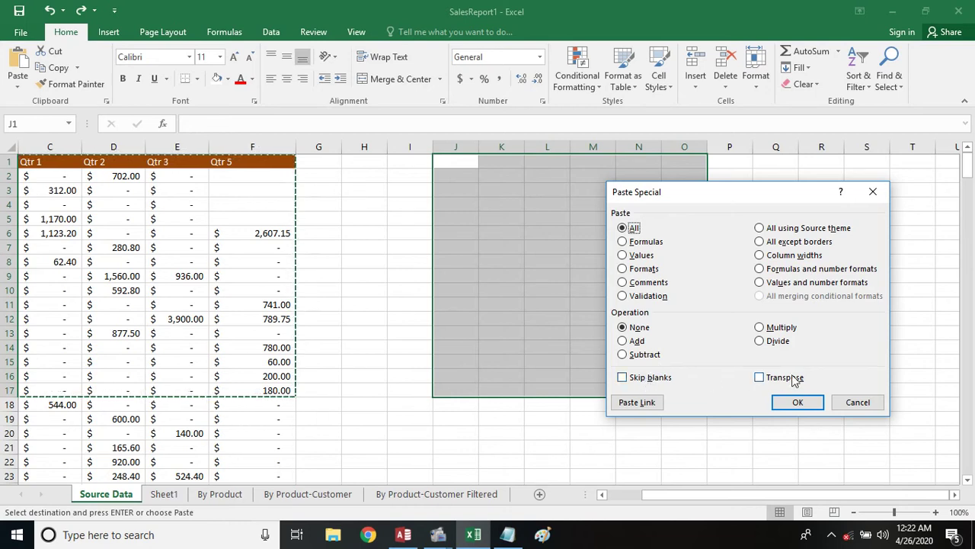
pyautogui.click(640, 269)
pyautogui.click(642, 256)
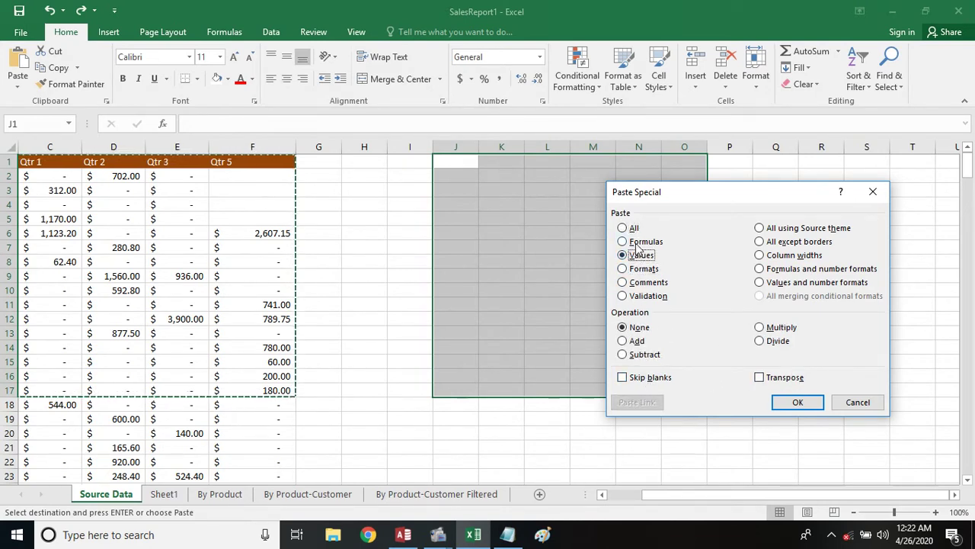
pyautogui.click(638, 243)
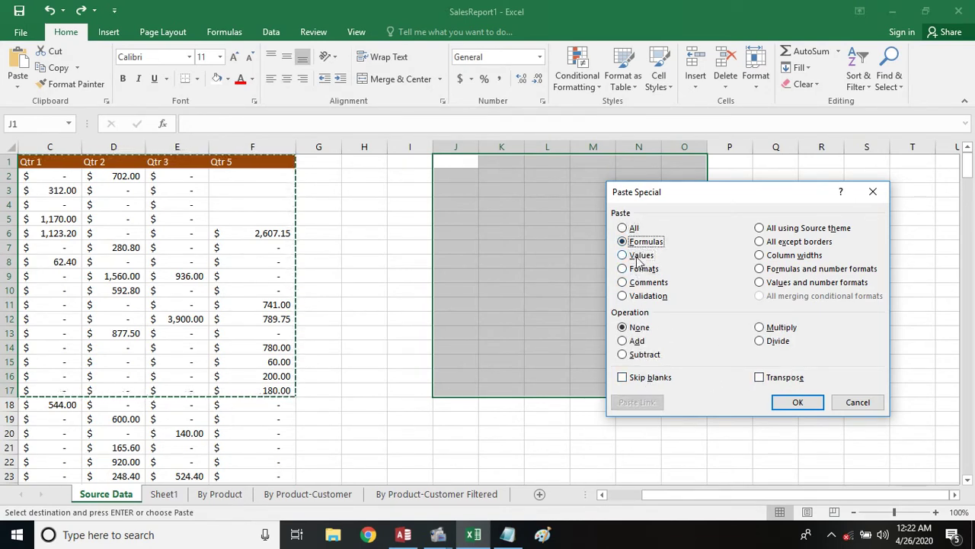
pyautogui.click(640, 256)
pyautogui.click(642, 270)
pyautogui.click(647, 283)
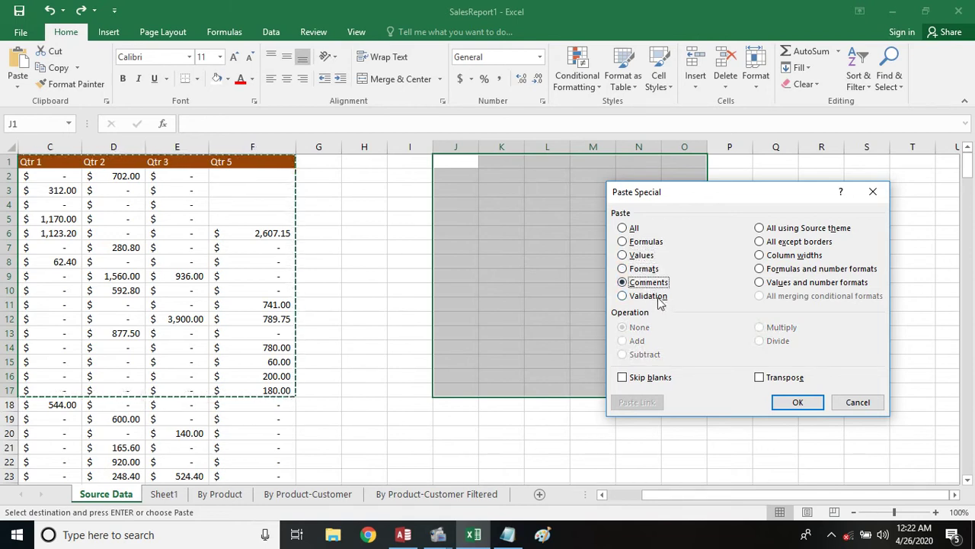
pyautogui.click(660, 302)
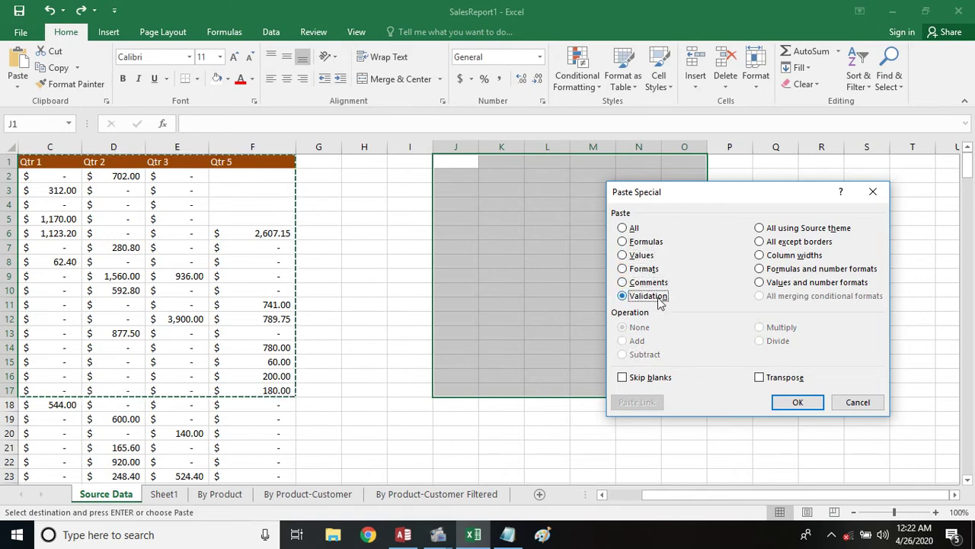
pyautogui.click(645, 243)
pyautogui.click(643, 256)
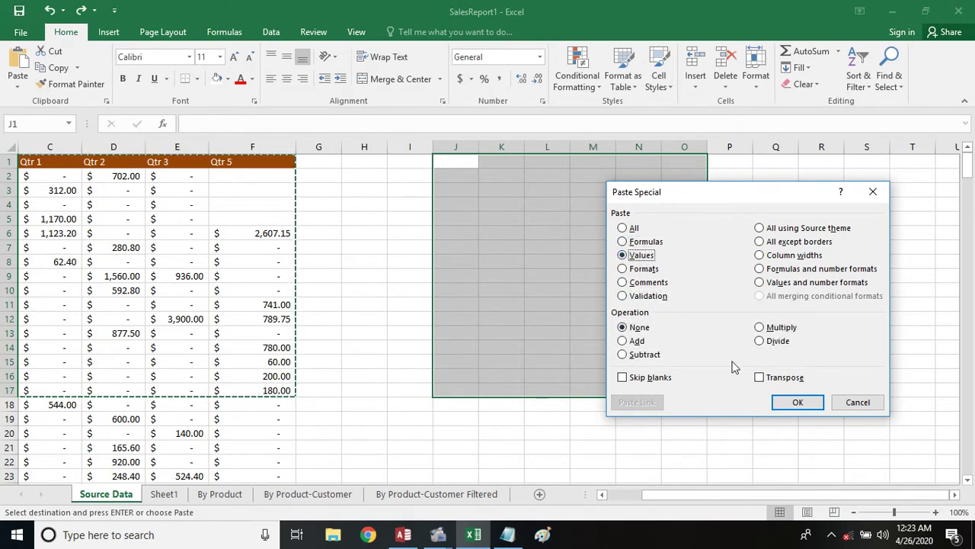
pyautogui.click(798, 403)
# Step: Check L9 and the Qtr 5 amounts like 780 in F14, then switch to Sheet1
pyautogui.click(564, 278)
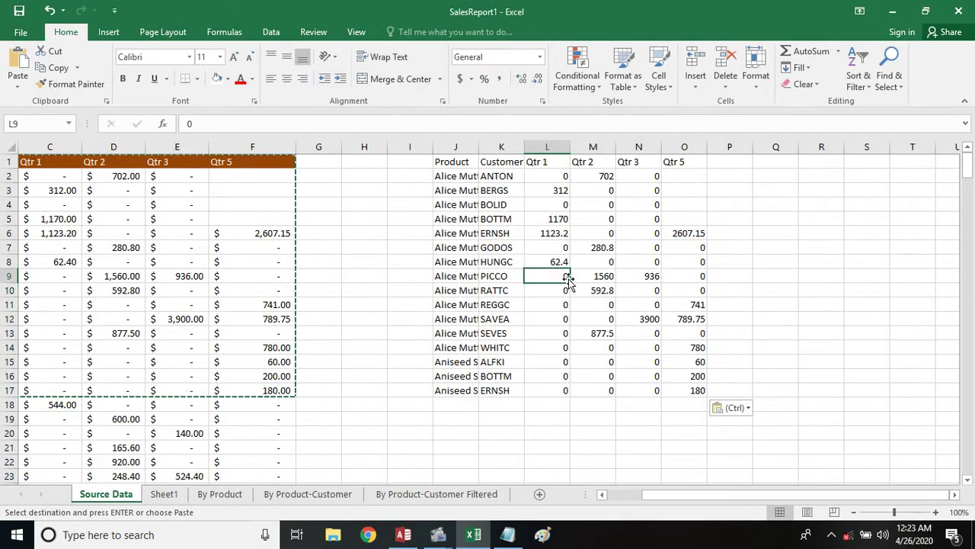
pyautogui.click(259, 233)
pyautogui.click(259, 262)
pyautogui.click(267, 304)
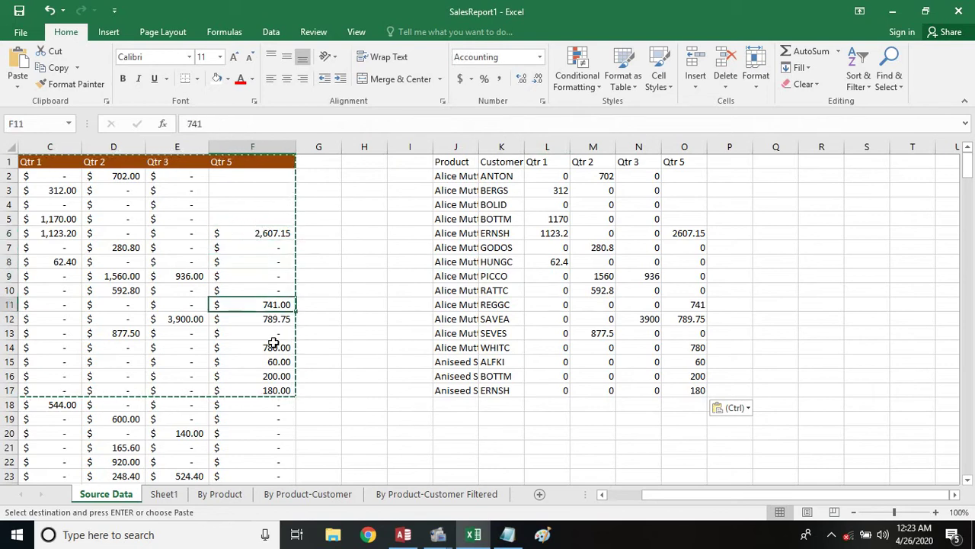
pyautogui.click(268, 347)
pyautogui.click(164, 494)
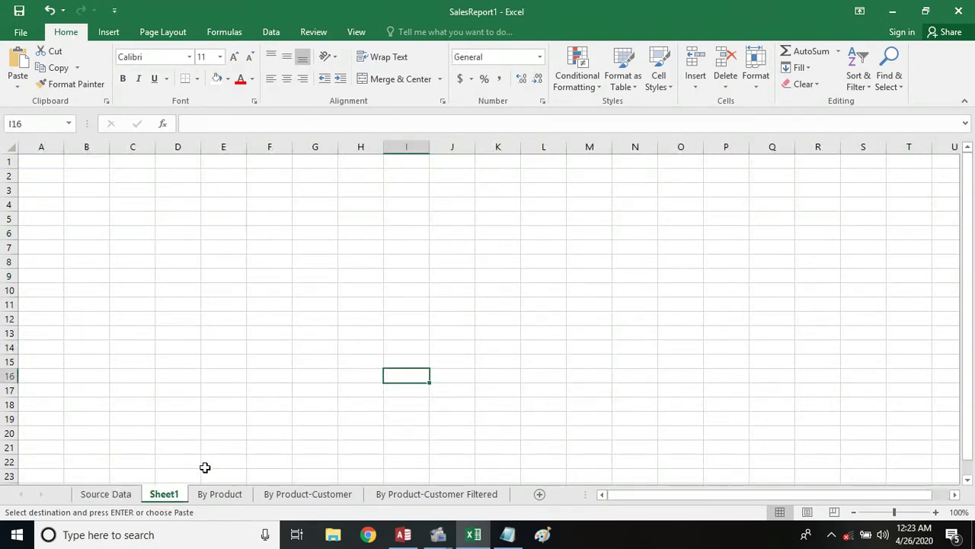
pyautogui.click(211, 495)
pyautogui.click(210, 263)
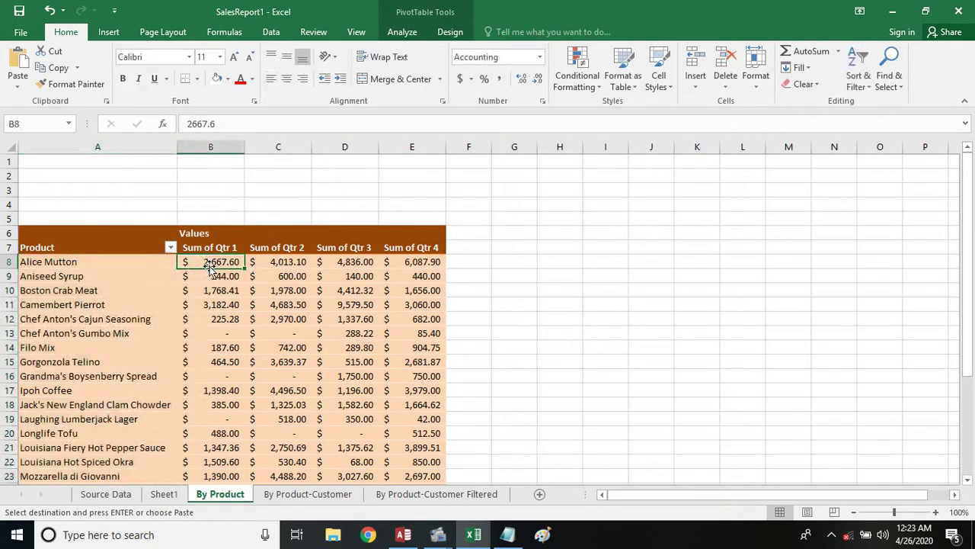
pyautogui.click(271, 288)
pyautogui.click(137, 294)
pyautogui.click(75, 333)
pyautogui.click(409, 349)
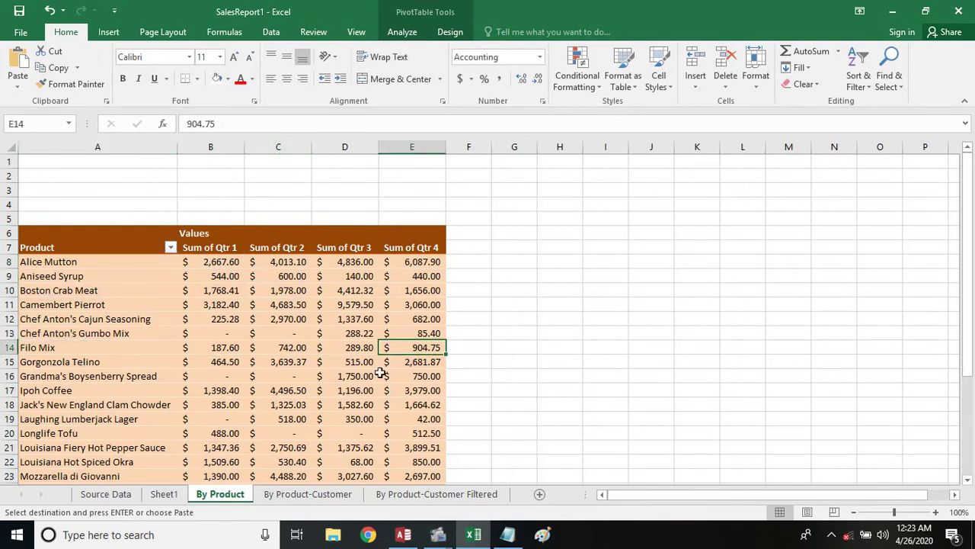
pyautogui.click(308, 494)
pyautogui.click(247, 318)
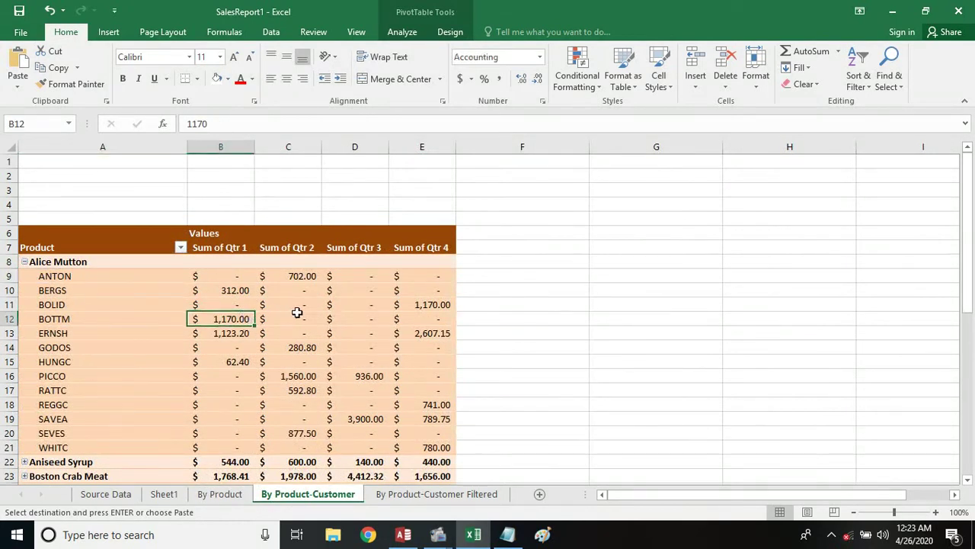
pyautogui.click(420, 336)
pyautogui.click(403, 419)
pyautogui.scroll(-4, 403, 423)
pyautogui.click(404, 419)
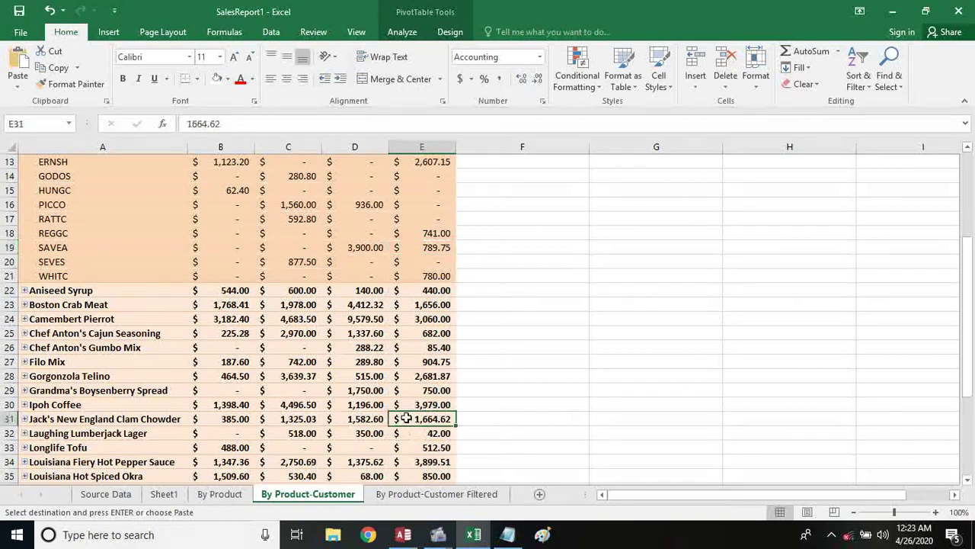
pyautogui.click(378, 390)
pyautogui.click(305, 361)
pyautogui.click(228, 361)
pyautogui.scroll(-5, 269, 427)
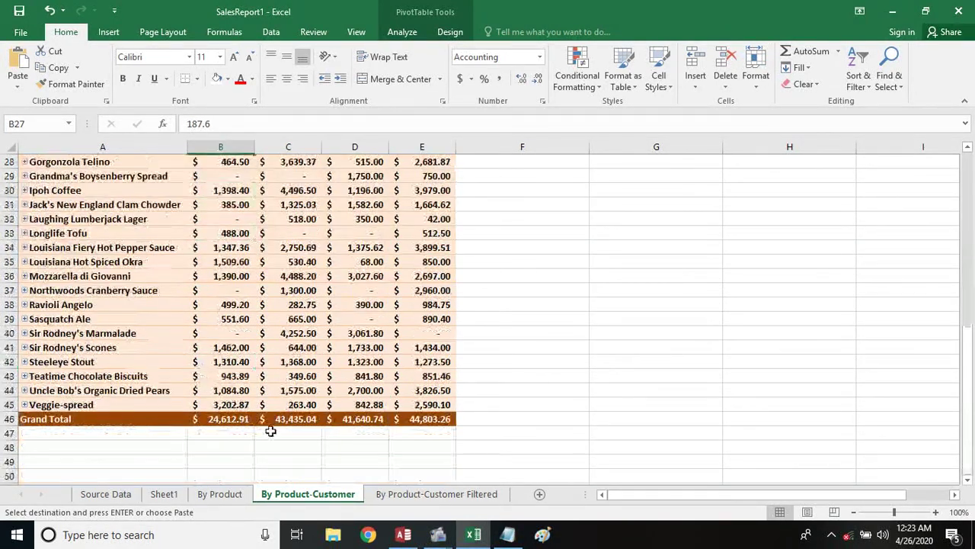
pyautogui.click(316, 420)
pyautogui.click(355, 420)
pyautogui.click(400, 420)
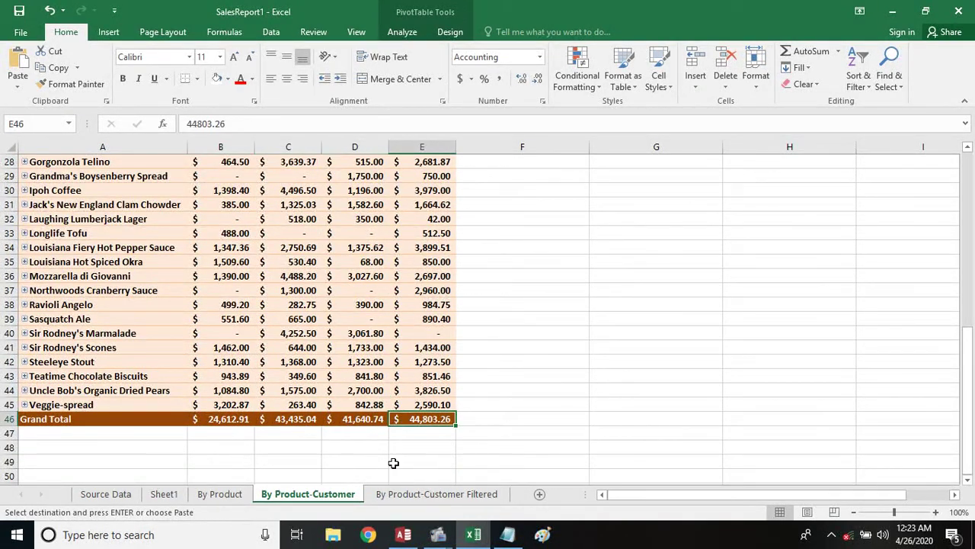
pyautogui.click(399, 495)
pyautogui.click(289, 333)
pyautogui.click(229, 304)
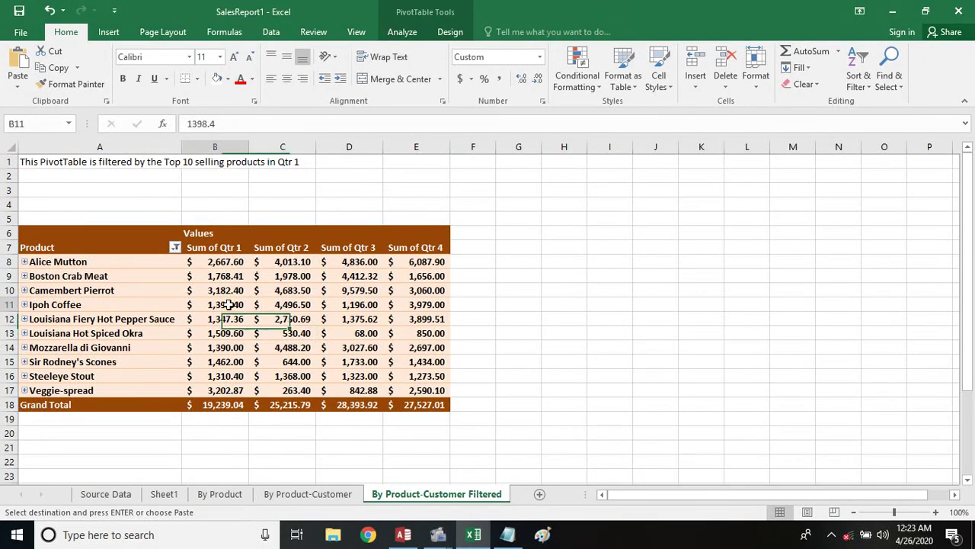
pyautogui.click(104, 302)
pyautogui.click(78, 288)
pyautogui.click(131, 263)
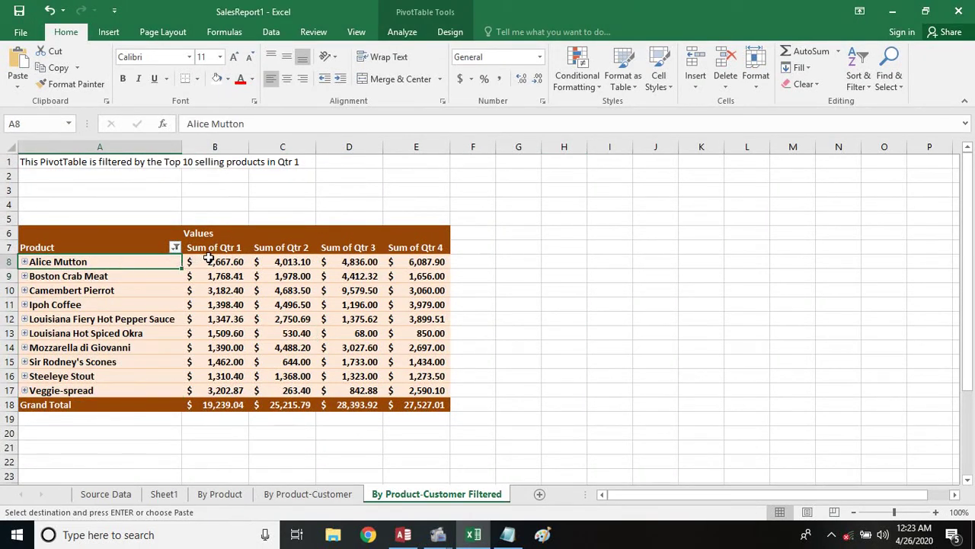
pyautogui.click(214, 262)
pyautogui.click(259, 288)
pyautogui.click(326, 347)
pyautogui.click(390, 387)
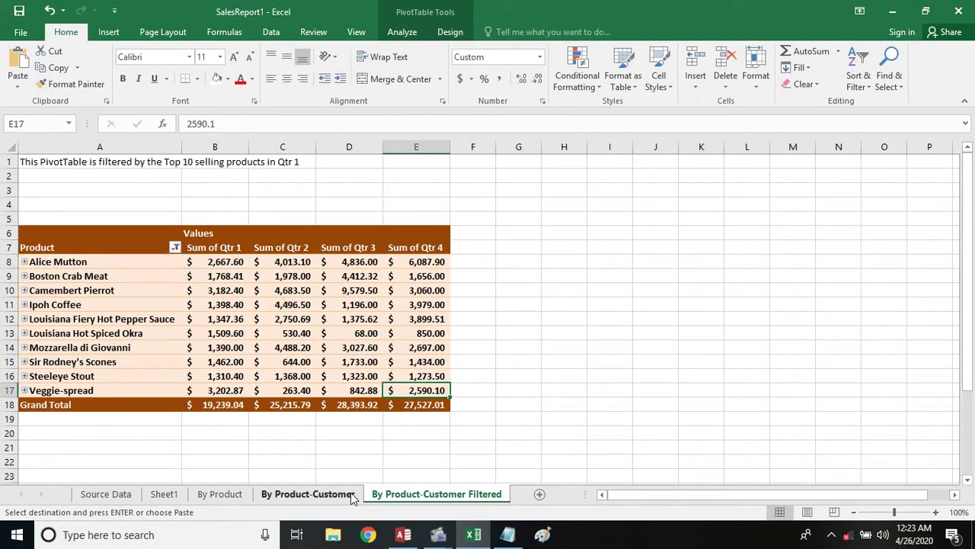
pyautogui.click(164, 495)
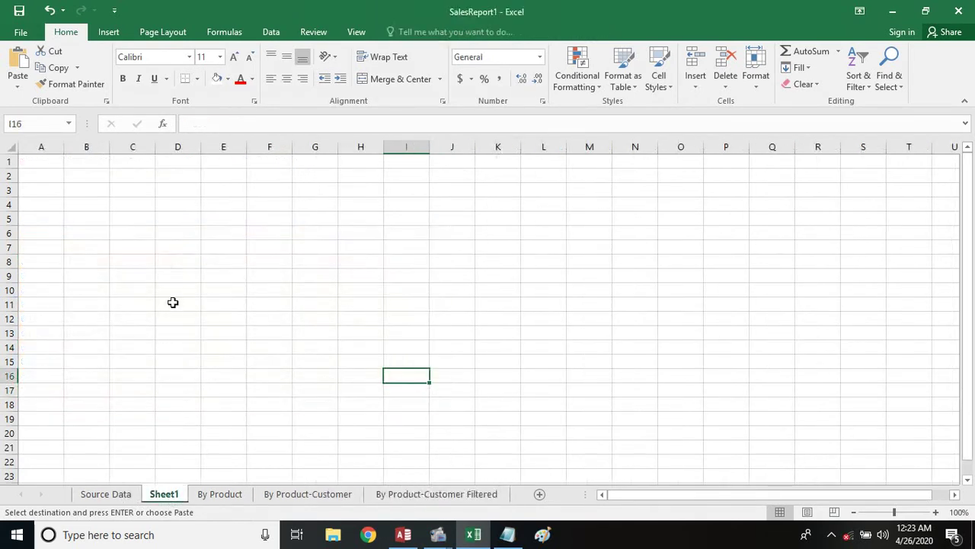
pyautogui.click(77, 179)
pyautogui.click(126, 175)
# Step: Enter 2500 in B2, 200 in C2 and the formula =B2+C2 in D2, then select B2:D2
pyautogui.click(80, 174)
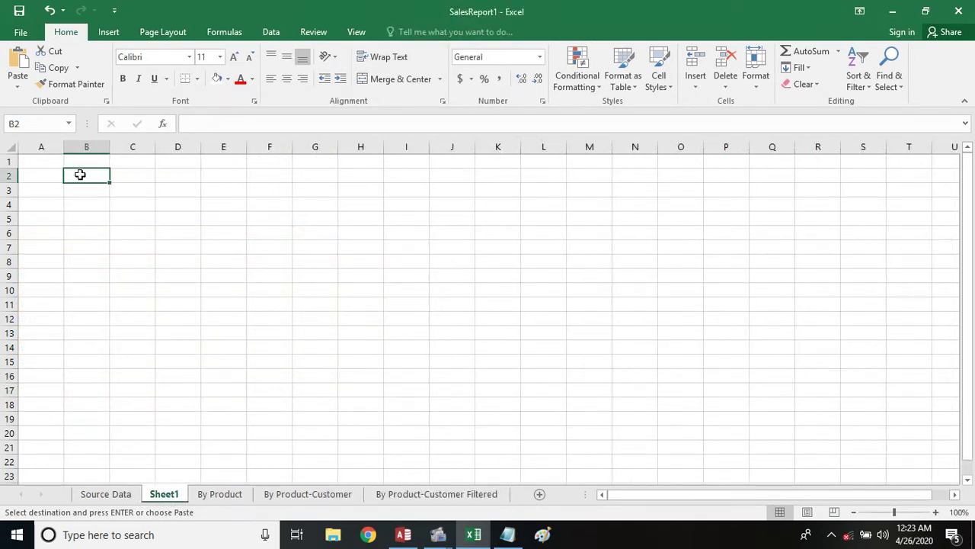
pyautogui.write('25')
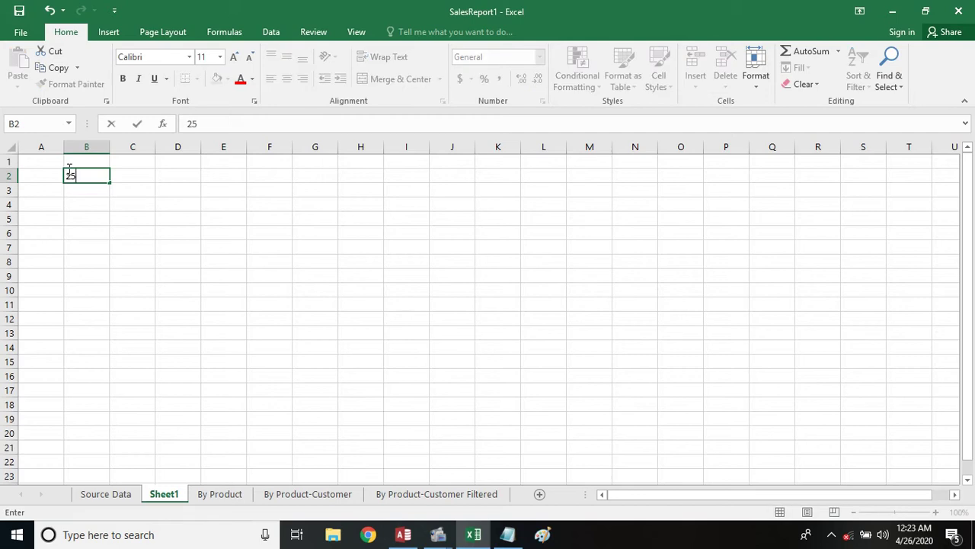
pyautogui.write('00')
pyautogui.press('Tab')
pyautogui.write('20')
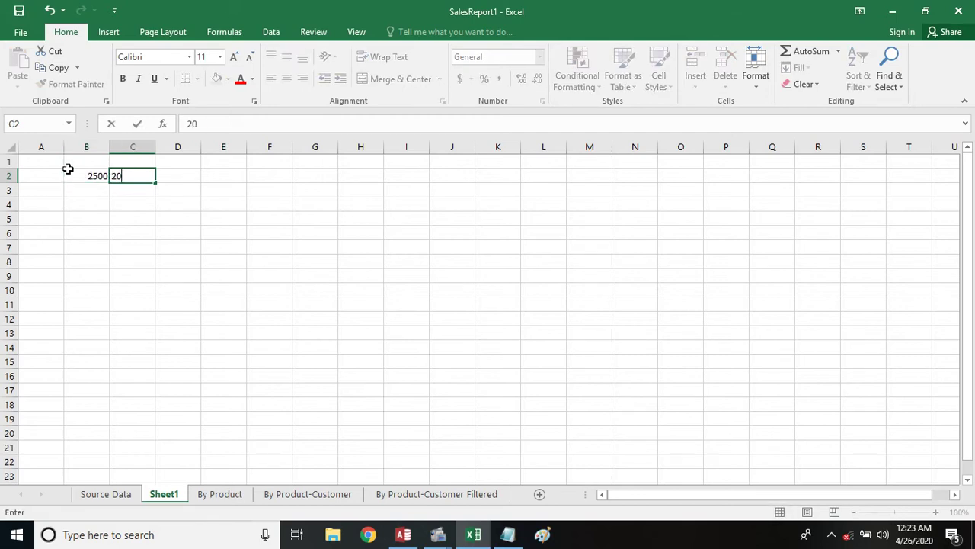
pyautogui.press('Tab')
pyautogui.write('=')
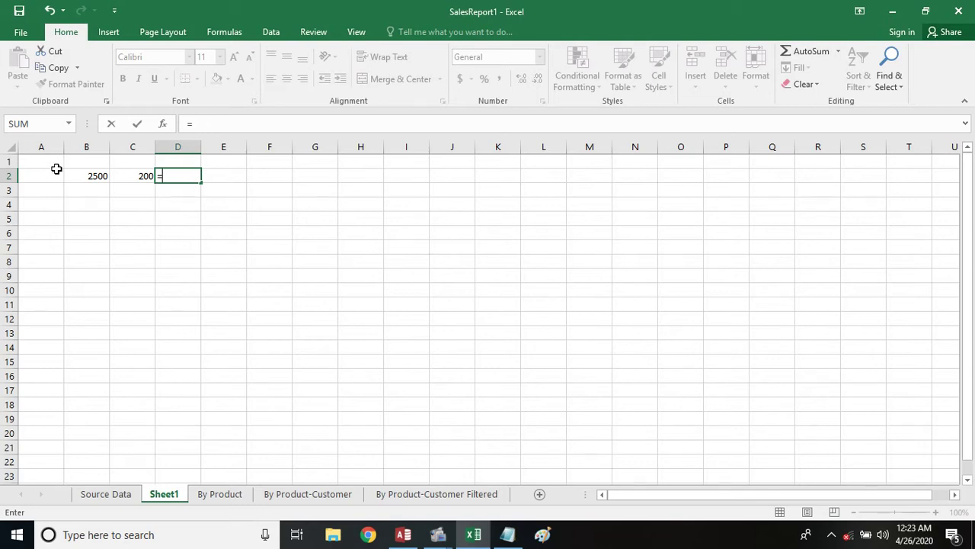
pyautogui.click(90, 175)
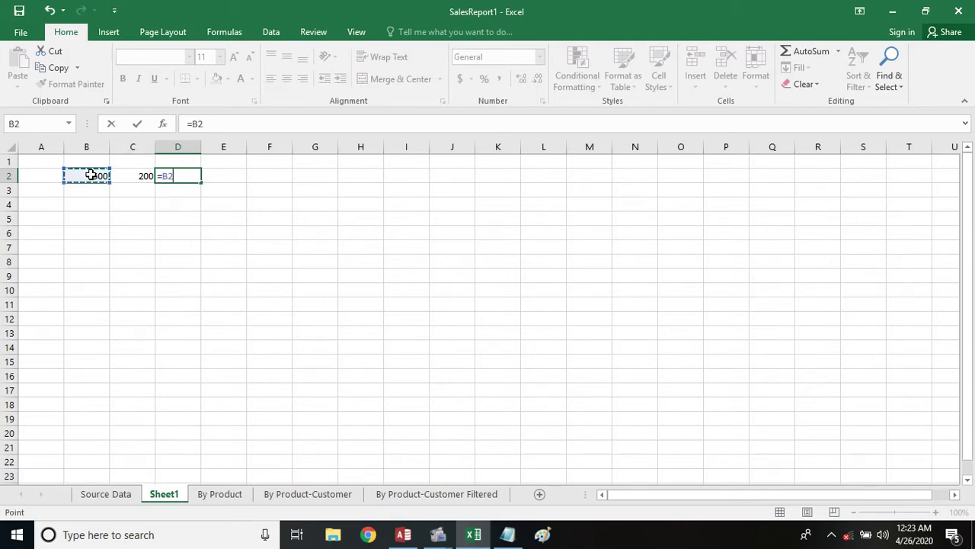
pyautogui.write('+')
pyautogui.press('Return')
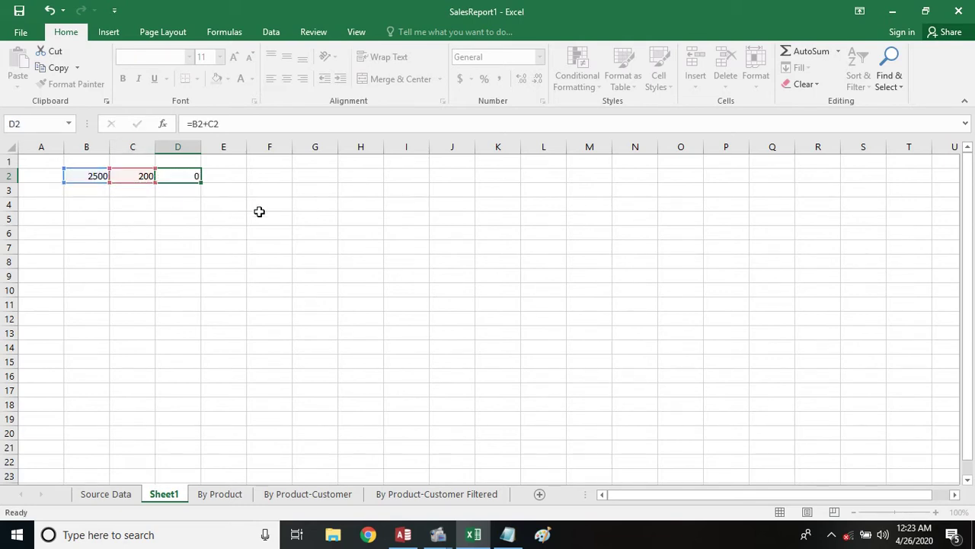
pyautogui.moveTo(190, 176); pyautogui.dragTo(99, 175)
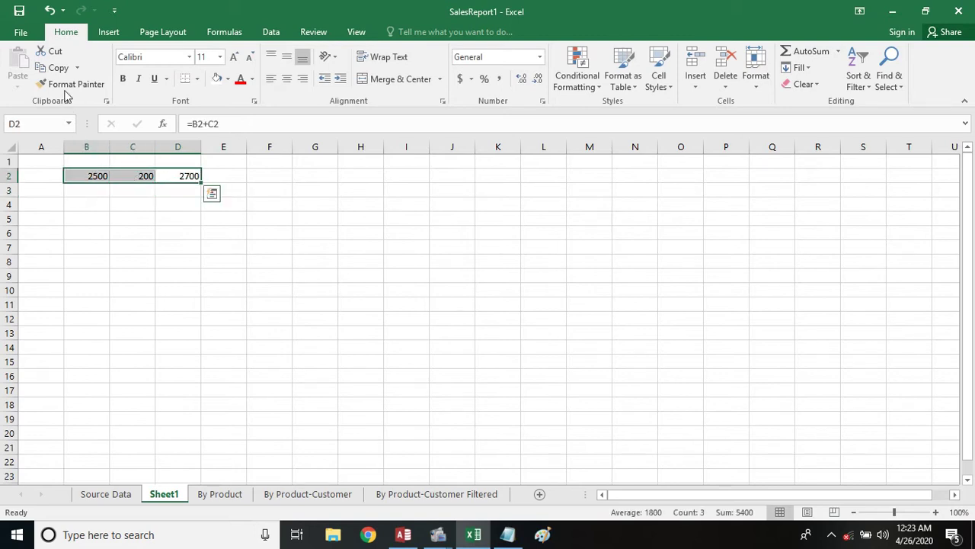
pyautogui.click(58, 67)
pyautogui.click(17, 86)
pyautogui.click(42, 236)
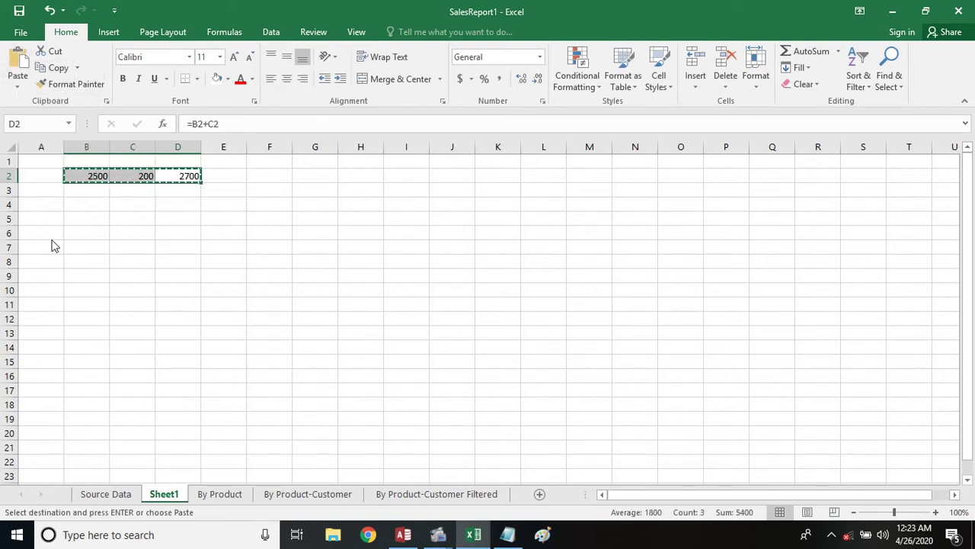
pyautogui.click(858, 402)
pyautogui.click(352, 177)
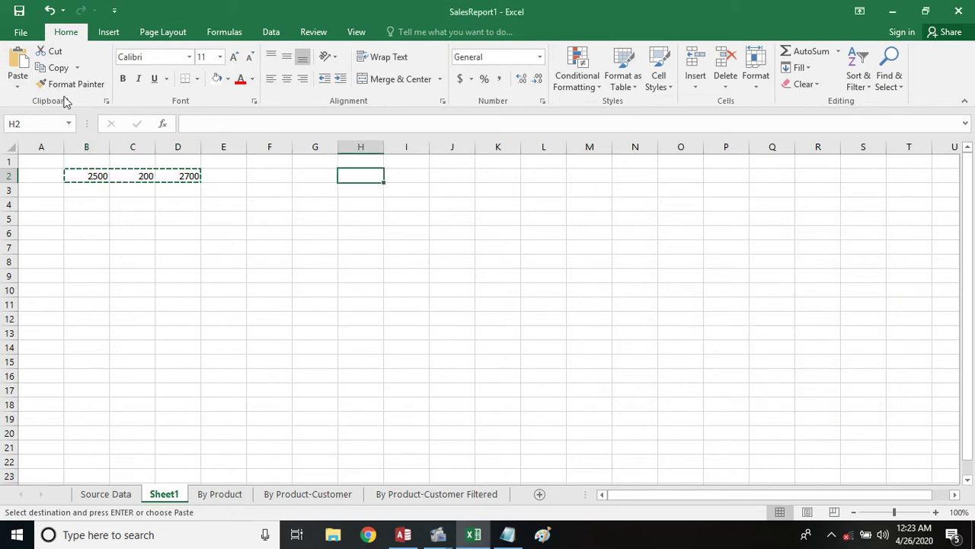
pyautogui.click(18, 86)
pyautogui.click(49, 239)
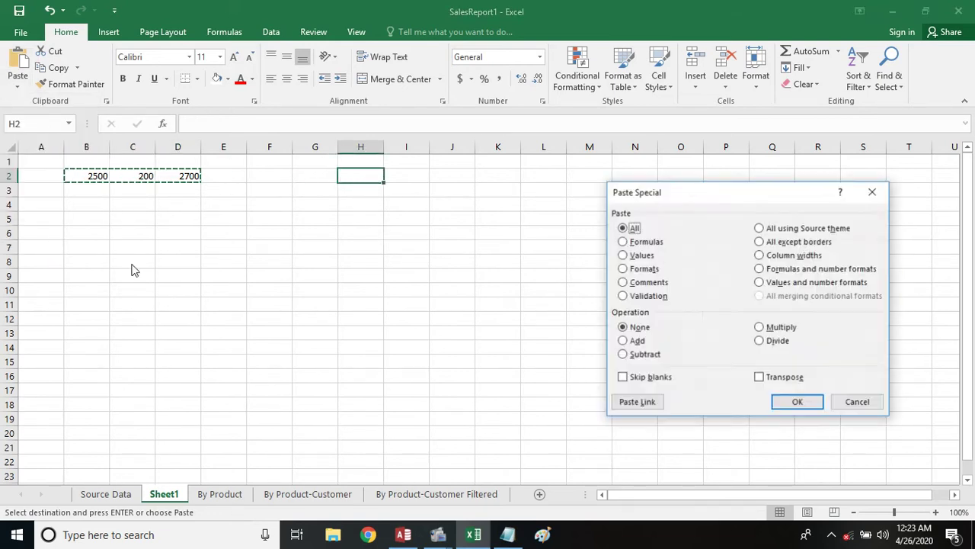
pyautogui.click(640, 255)
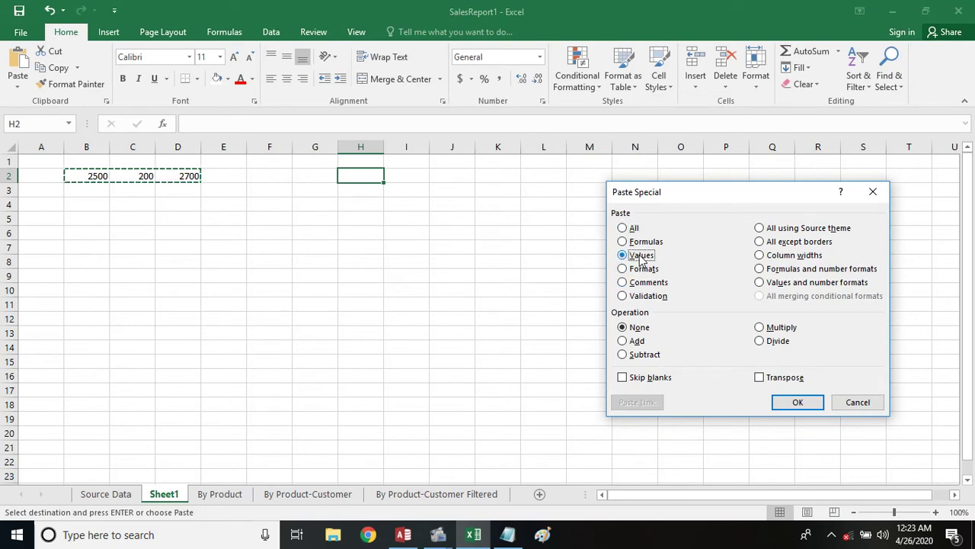
pyautogui.click(798, 403)
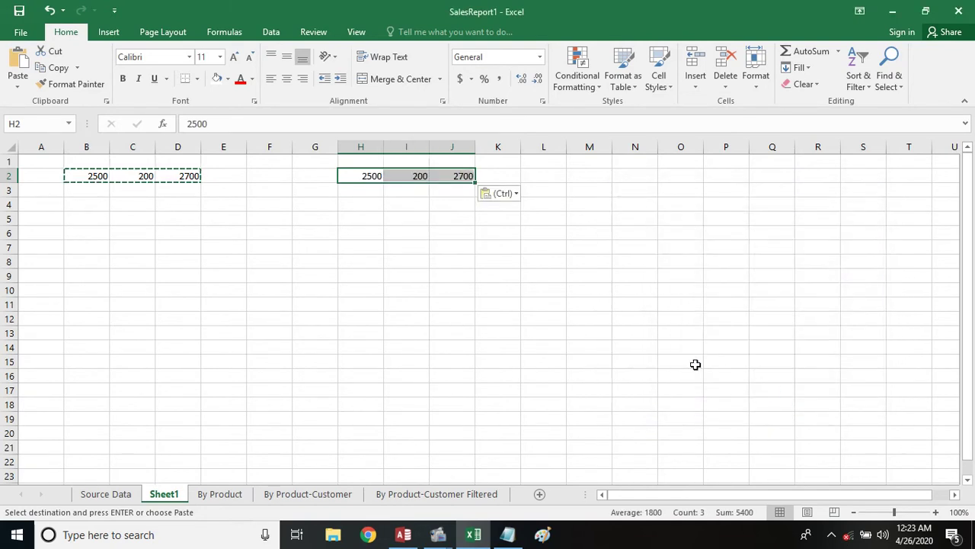
pyautogui.click(431, 261)
pyautogui.click(79, 177)
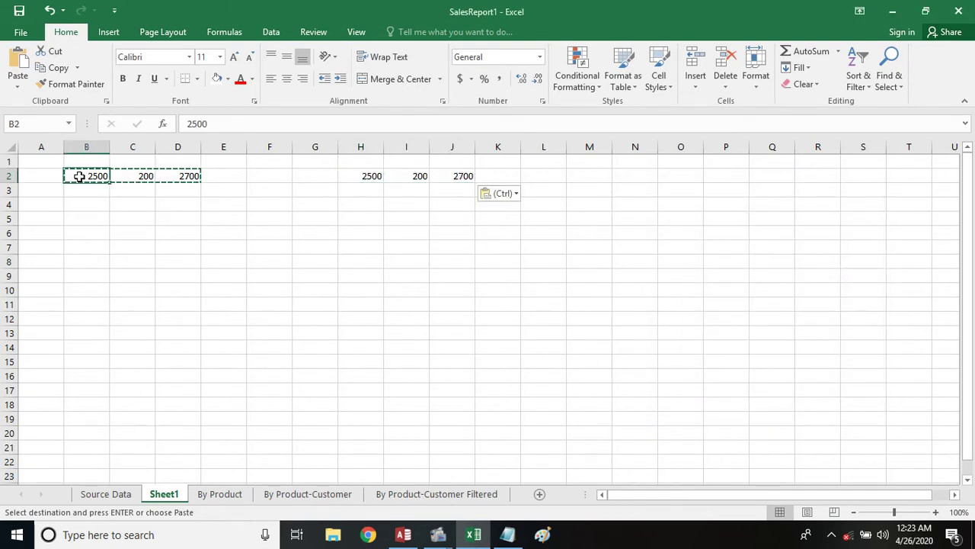
pyautogui.press('Escape')
pyautogui.click(124, 176)
pyautogui.click(169, 175)
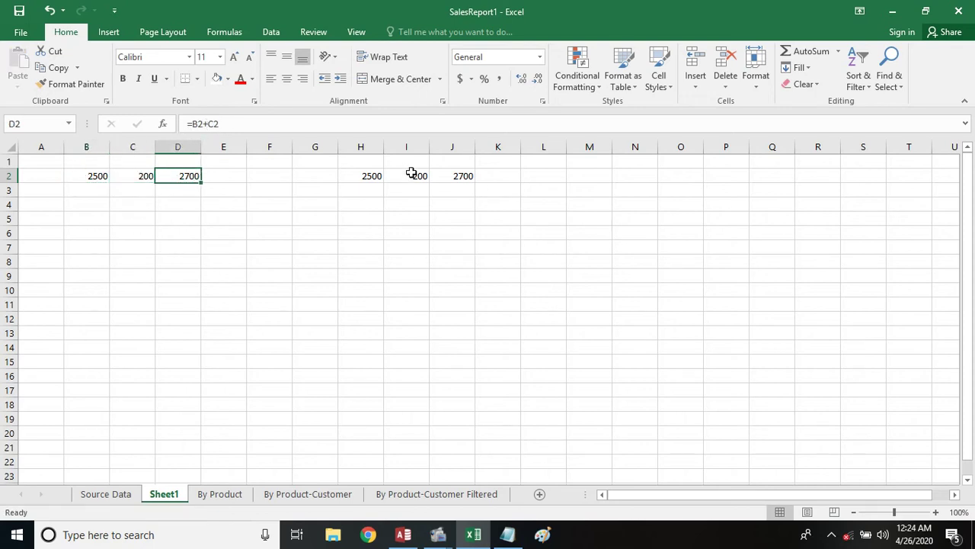
pyautogui.click(452, 175)
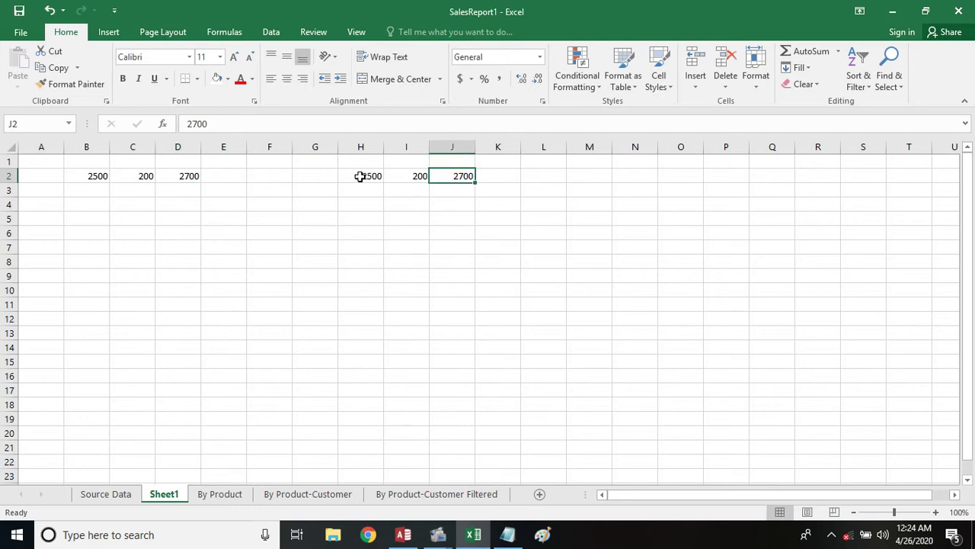
pyautogui.click(359, 177)
pyautogui.click(404, 177)
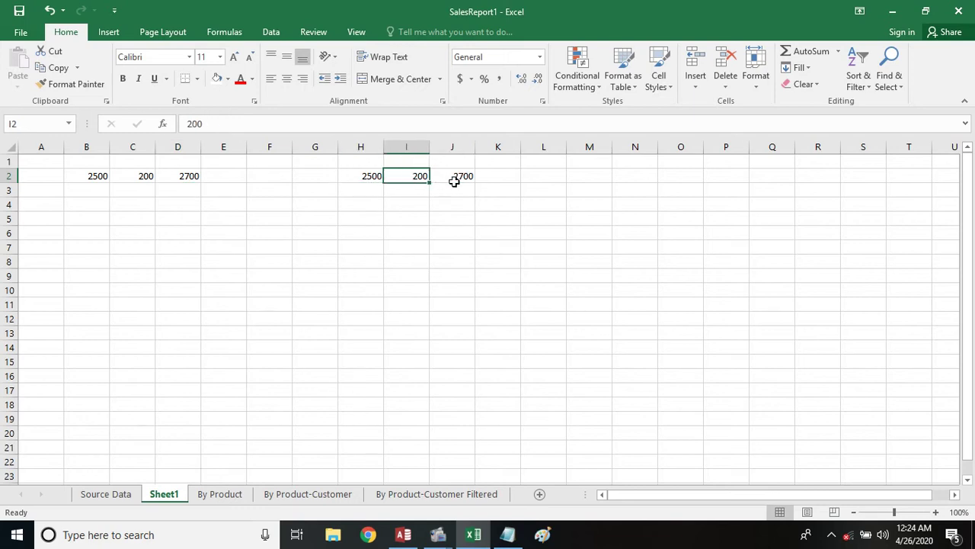
pyautogui.click(456, 180)
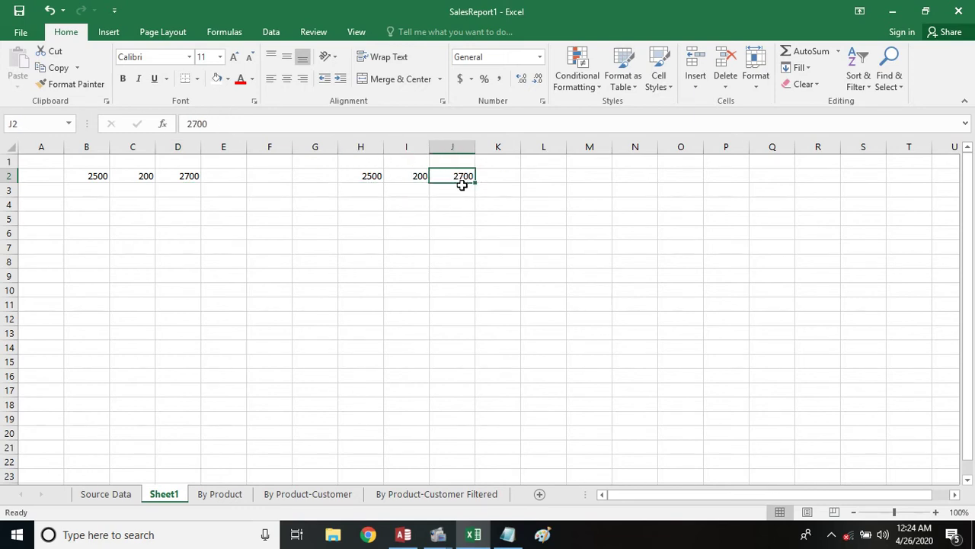
pyautogui.click(188, 175)
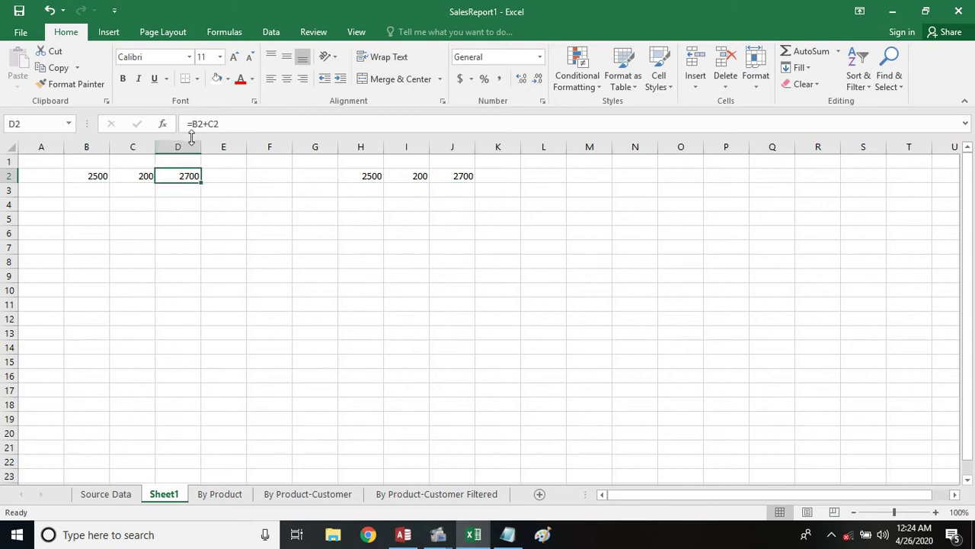
pyautogui.click(463, 176)
pyautogui.moveTo(80, 175); pyautogui.dragTo(183, 176)
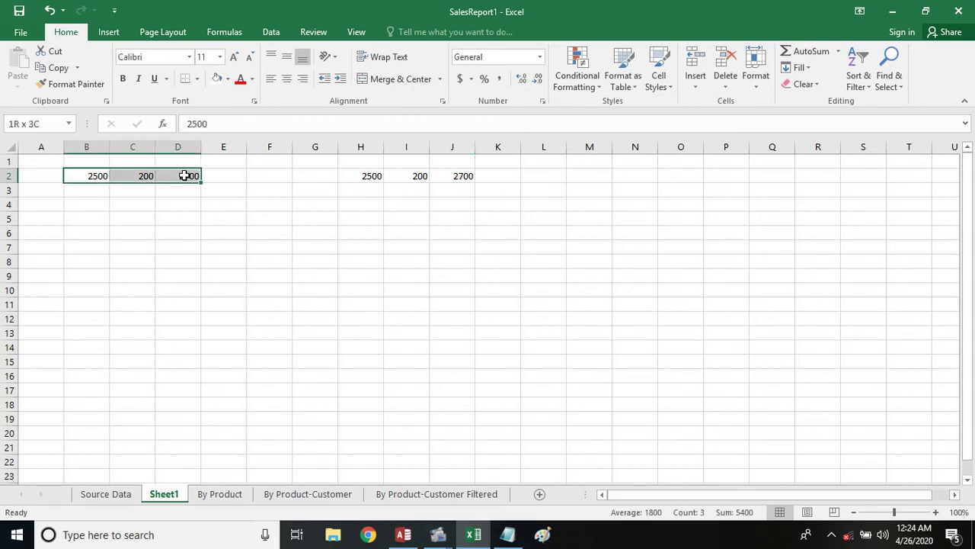
# Step: Copy B2:D2 and paste it normally at H3, after cancelling Paste Special
pyautogui.hotkey('ctrl', 'c')
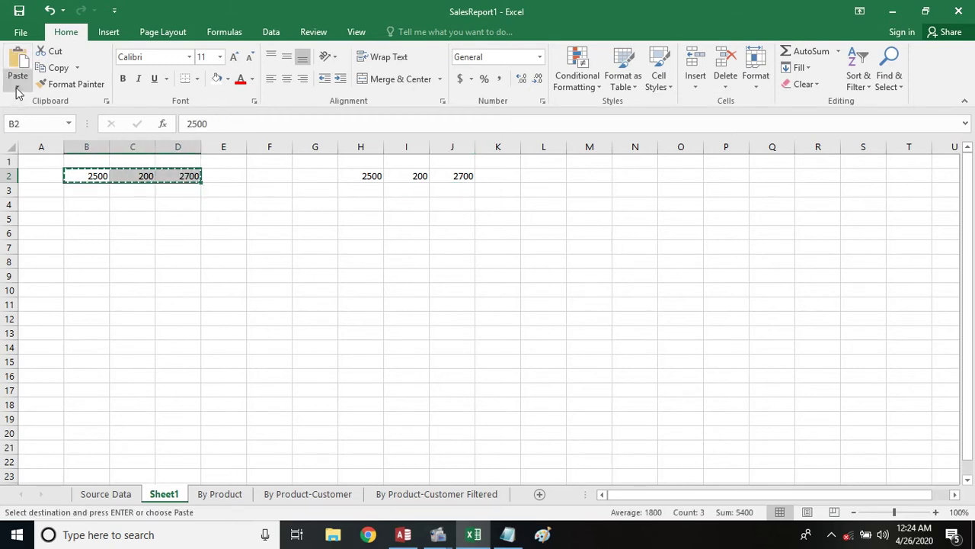
pyautogui.click(17, 85)
pyautogui.click(30, 237)
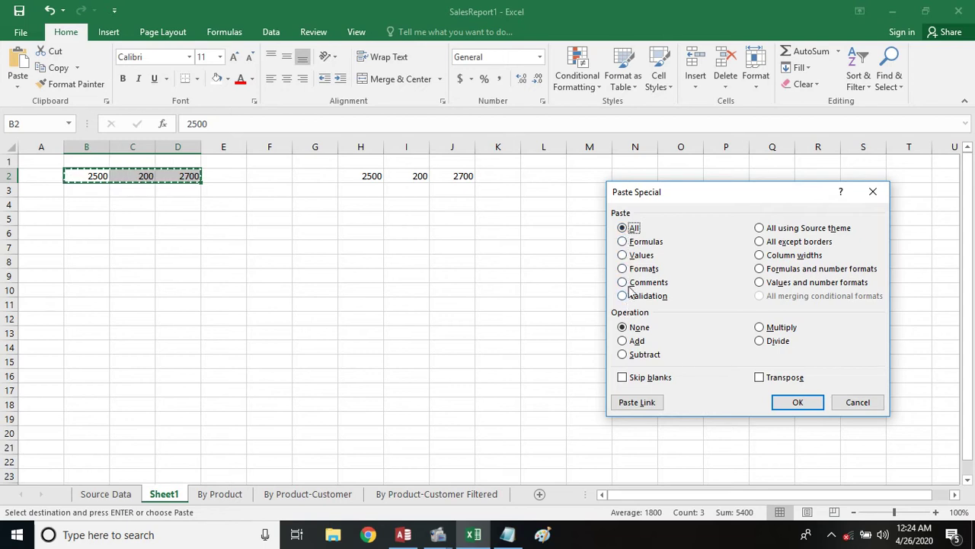
pyautogui.click(862, 402)
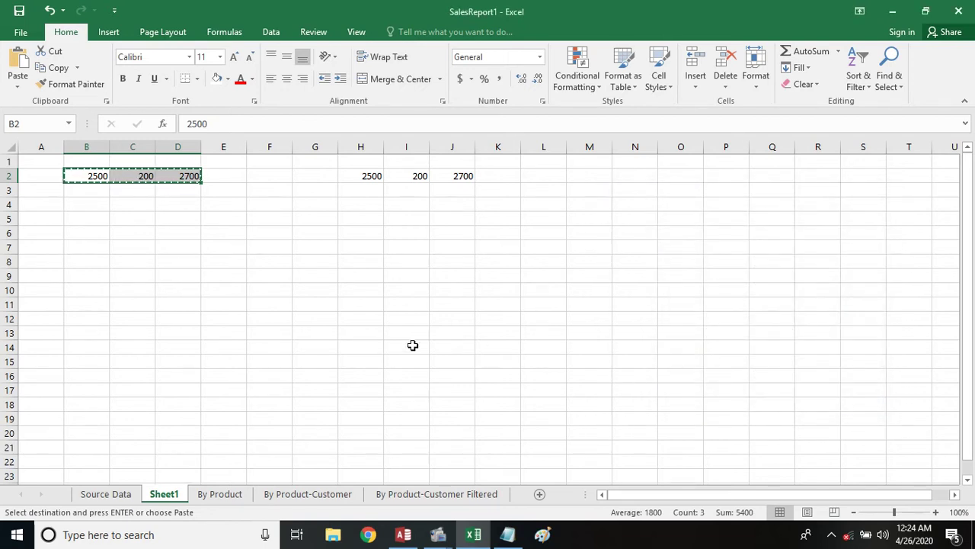
pyautogui.click(361, 190)
pyautogui.hotkey('ctrl', 'v')
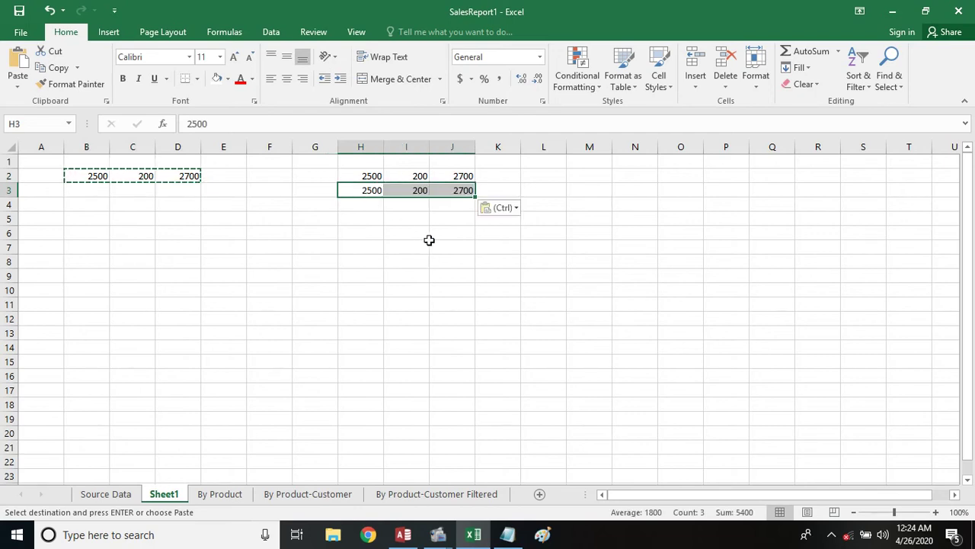
# Step: Inspect H3:J3, confirming J3 holds =H3+I3, then cancel the pending copy
pyautogui.click(423, 245)
pyautogui.click(366, 177)
pyautogui.click(404, 189)
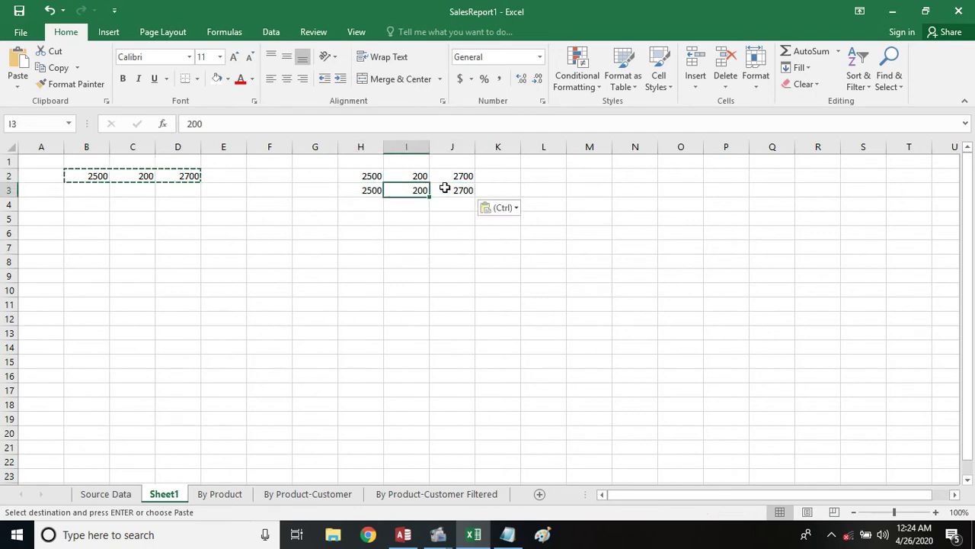
pyautogui.click(457, 176)
pyautogui.click(457, 190)
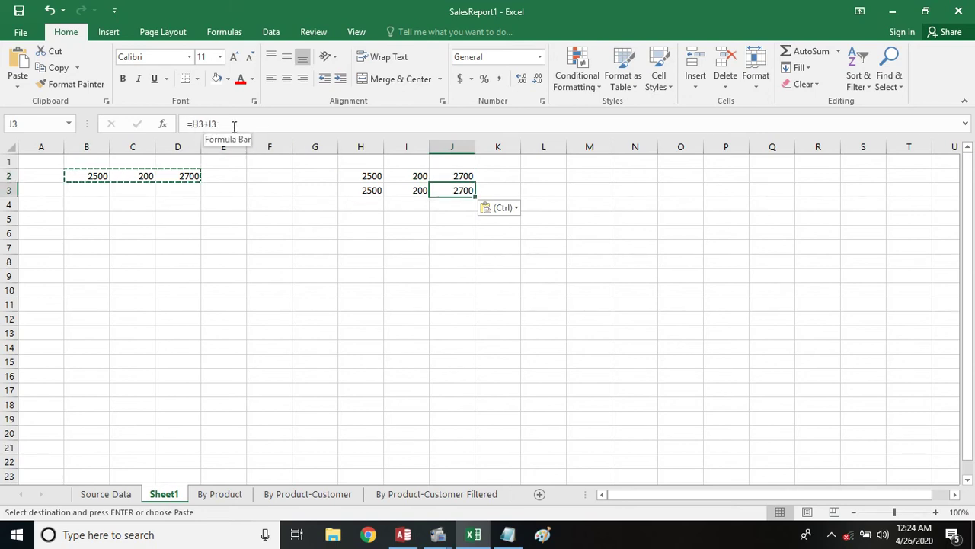
pyautogui.click(367, 302)
pyautogui.click(355, 233)
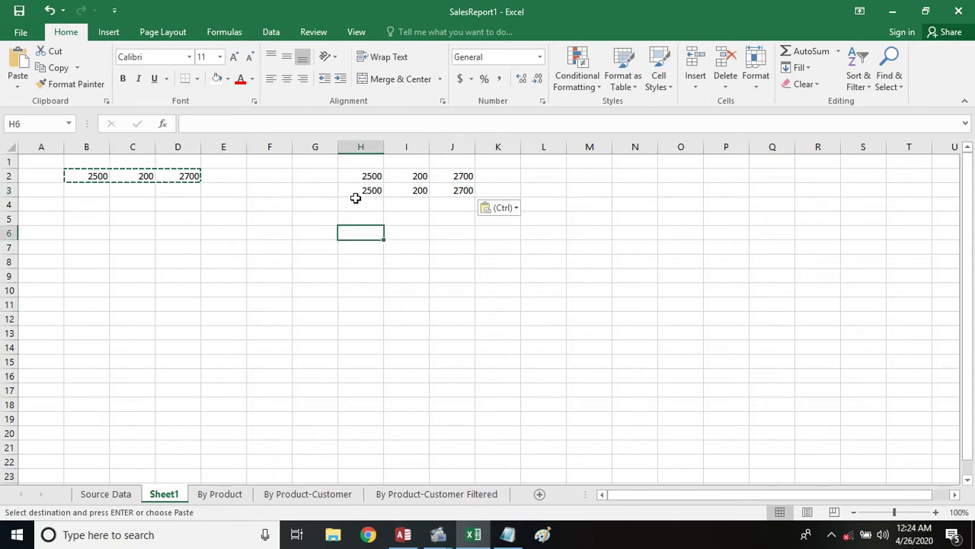
pyautogui.click(356, 200)
pyautogui.click(316, 194)
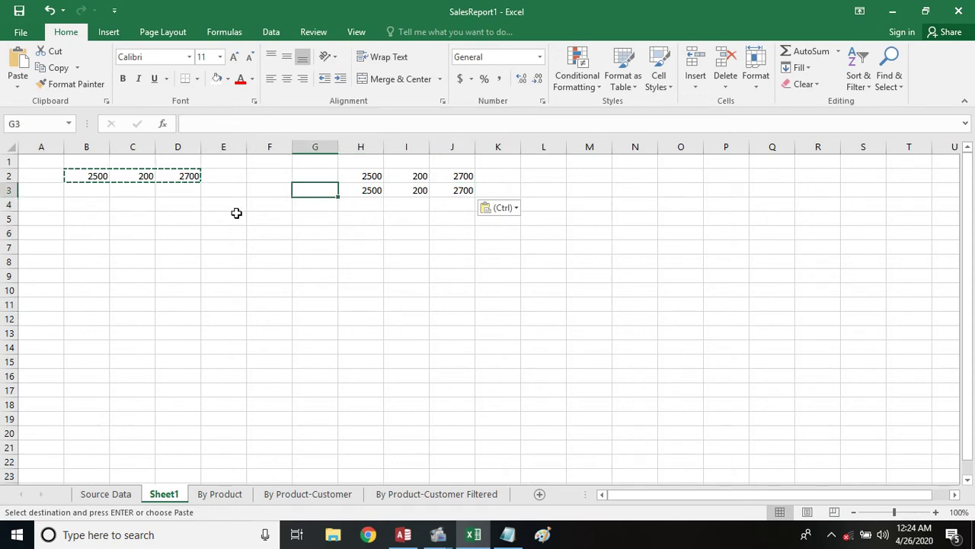
pyautogui.click(222, 186)
pyautogui.press('Escape')
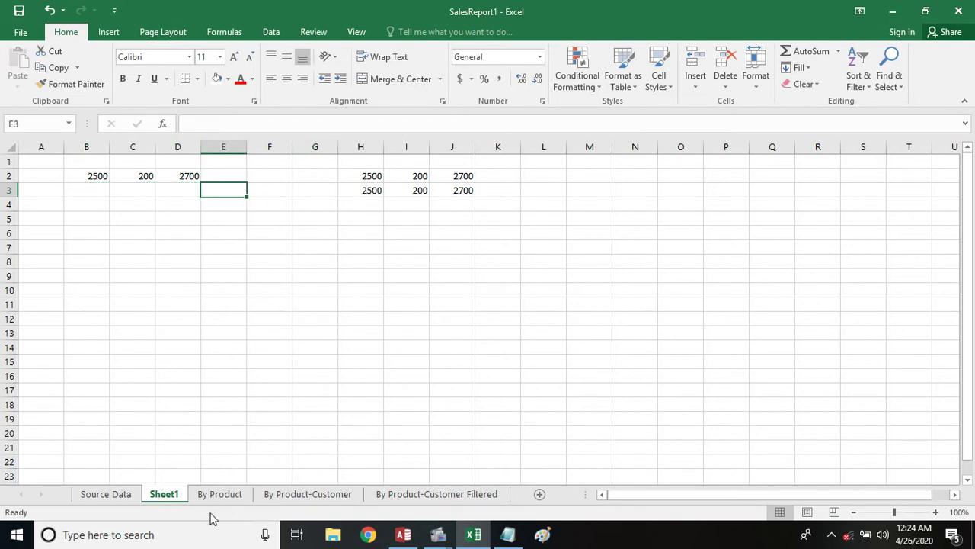
# Step: Return to the Source Data sheet and select A2, the first Alice Mutton cell
pyautogui.click(93, 495)
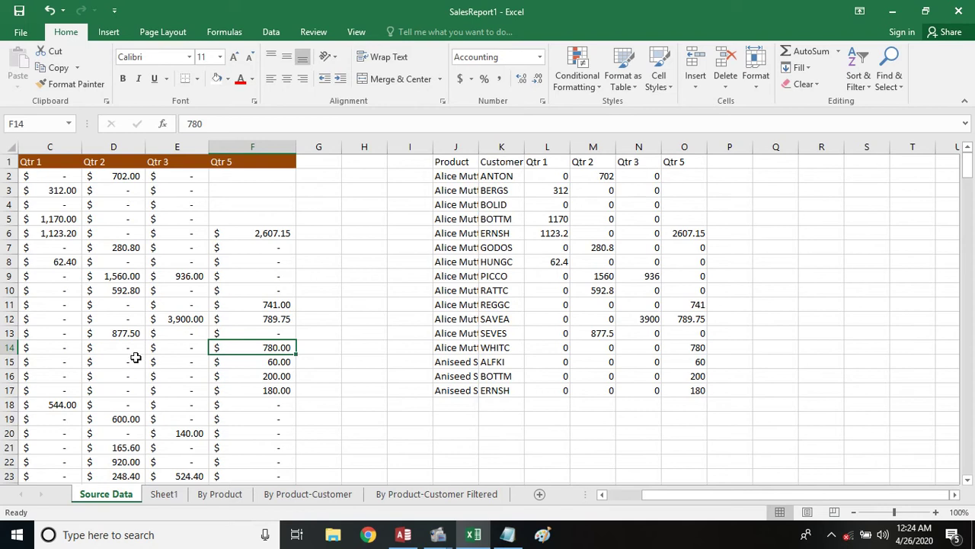
pyautogui.click(135, 357)
pyautogui.press('Left')
pyautogui.press('Left')
pyautogui.press('Left')
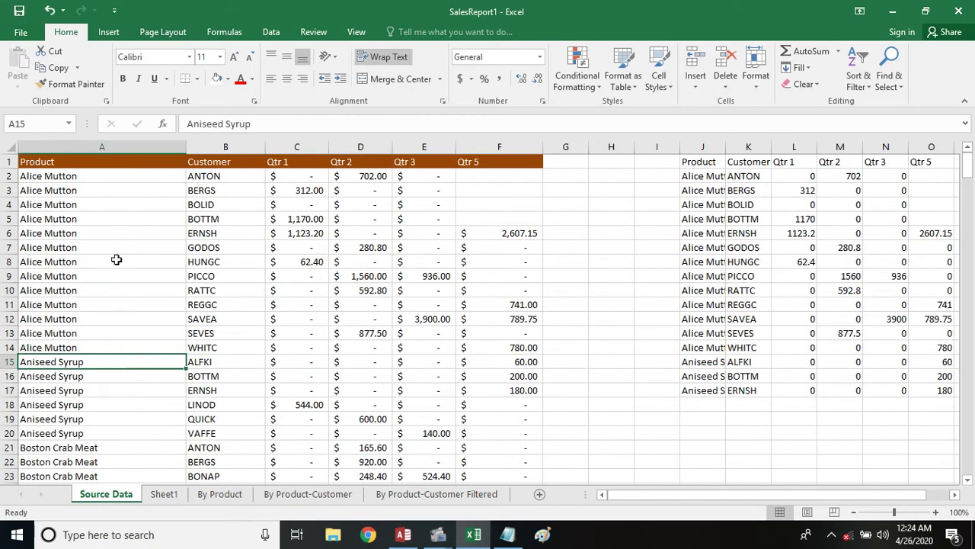
pyautogui.click(110, 180)
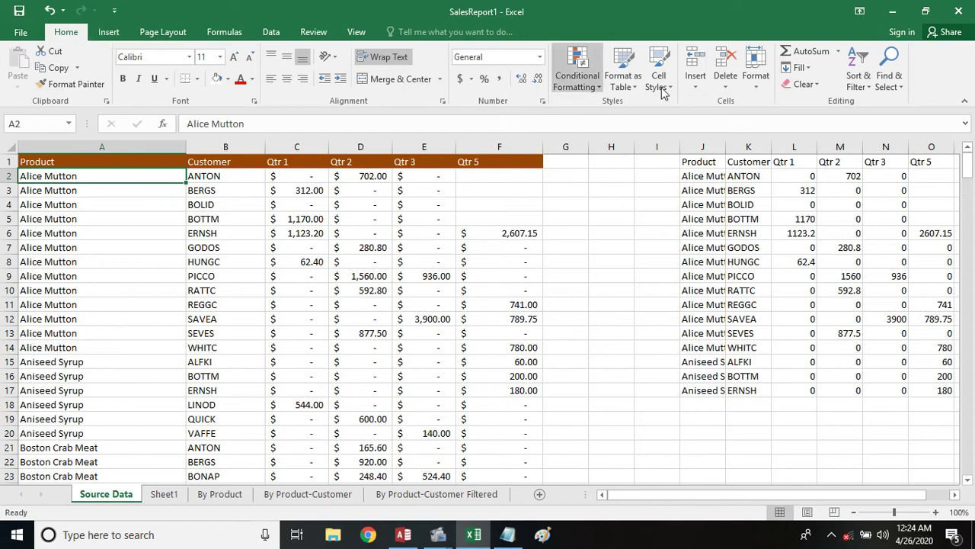
# Step: Search Source Data for 'Alice Mutton' with Find, stepping through five matches
pyautogui.click(899, 90)
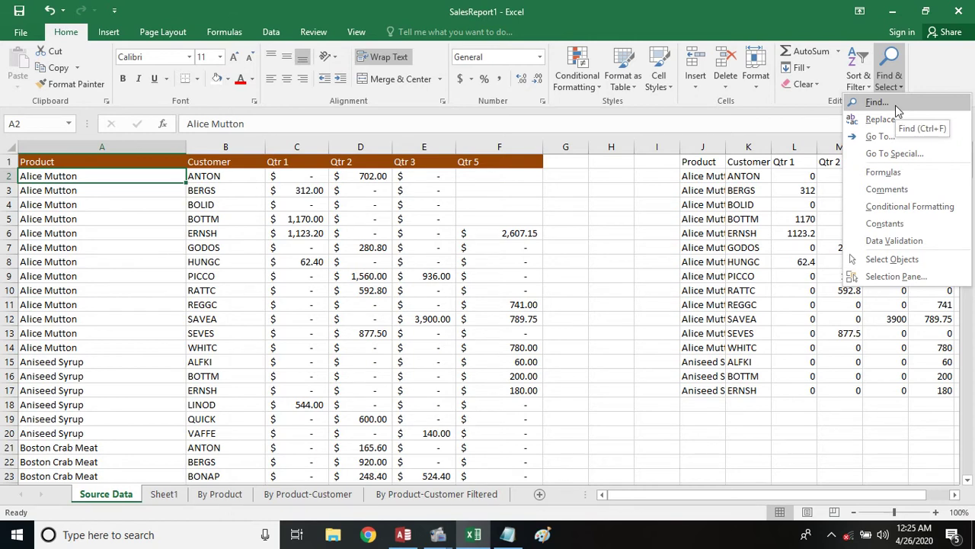
pyautogui.click(876, 102)
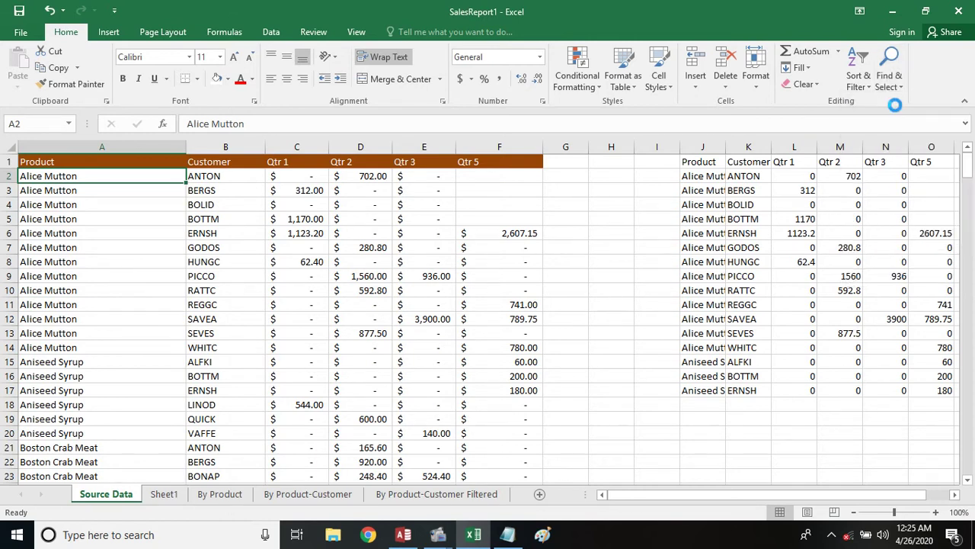
pyautogui.moveTo(726, 263)
pyautogui.mouseDown()
pyautogui.moveTo(672, 326)
pyautogui.moveTo(640, 342)
pyautogui.mouseUp()
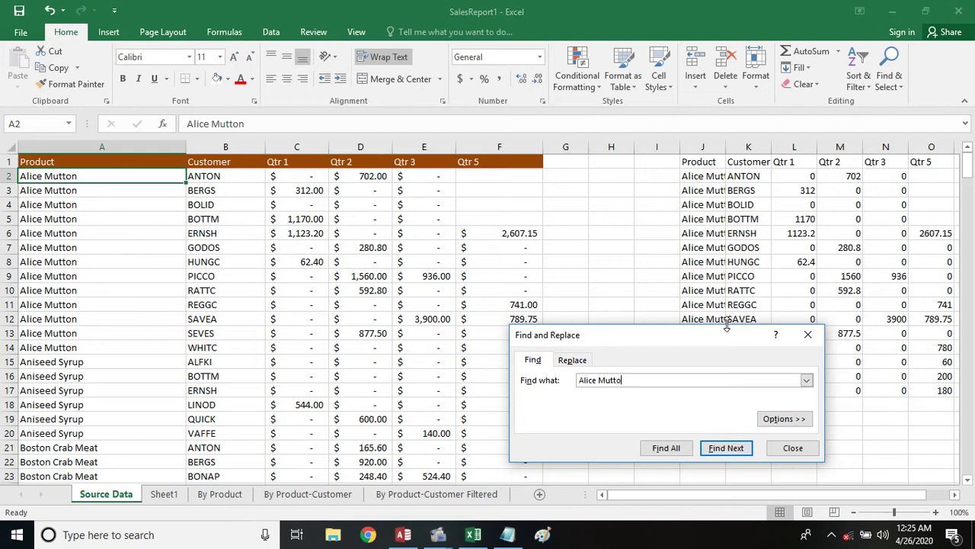
pyautogui.click(727, 448)
pyautogui.click(726, 448)
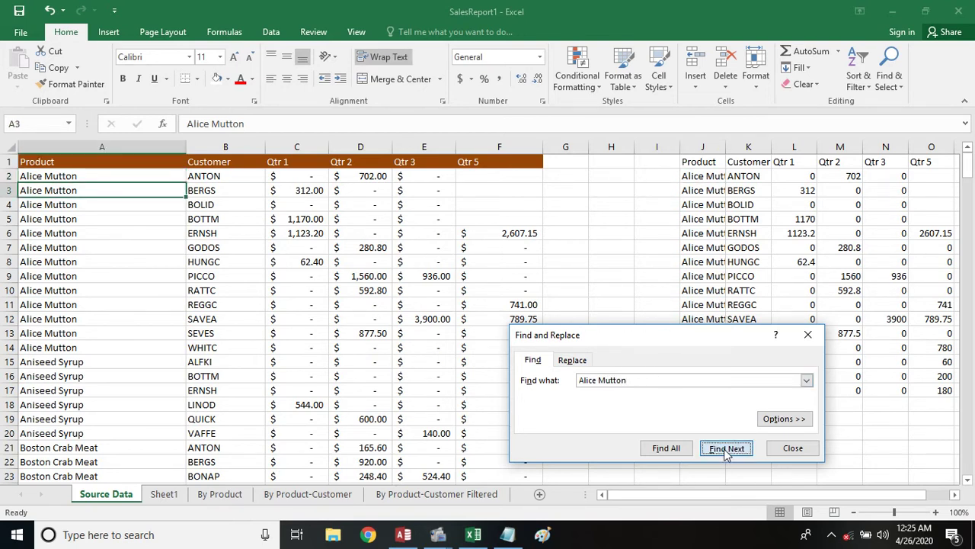
pyautogui.click(726, 448)
pyautogui.click(726, 448)
pyautogui.click(726, 448)
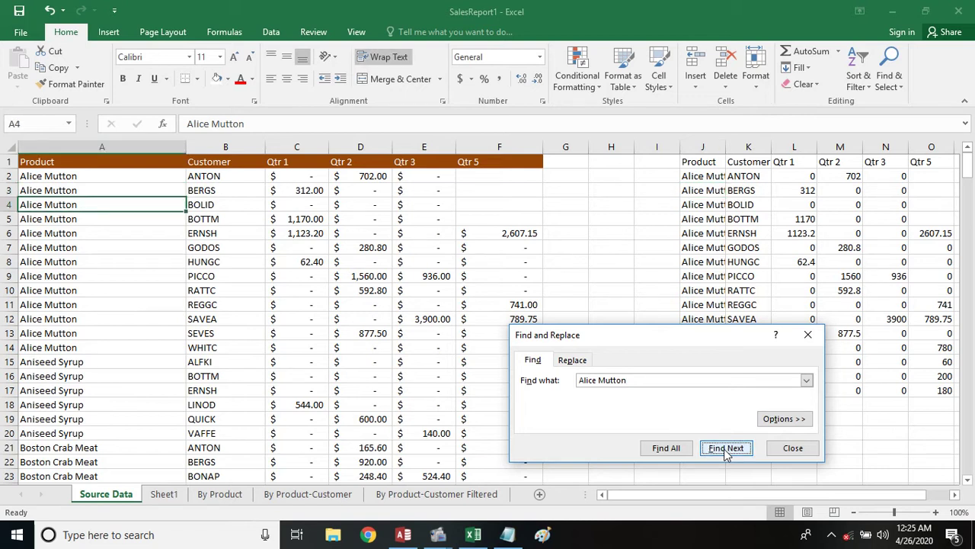
# Step: Set 'Alice Food Services' as the replacement for Alice Mutton and step through matches
pyautogui.click(726, 448)
pyautogui.click(577, 361)
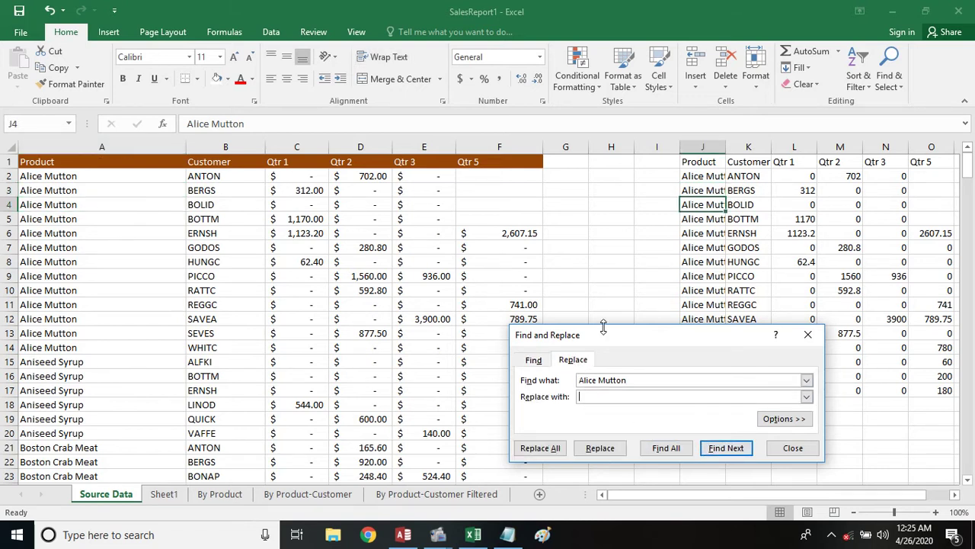
pyautogui.moveTo(607, 336); pyautogui.dragTo(611, 250)
pyautogui.click(602, 309)
pyautogui.write('Alice Food Services')
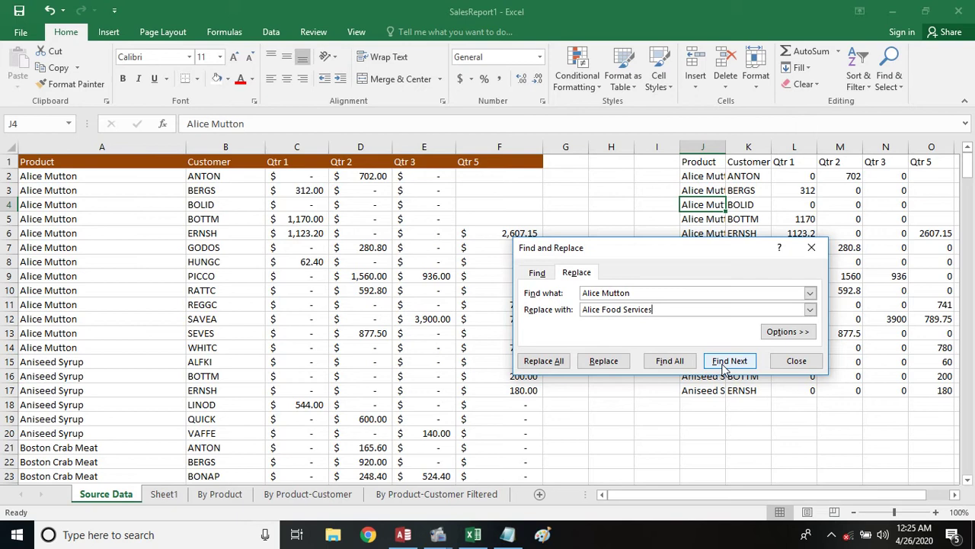
pyautogui.click(729, 363)
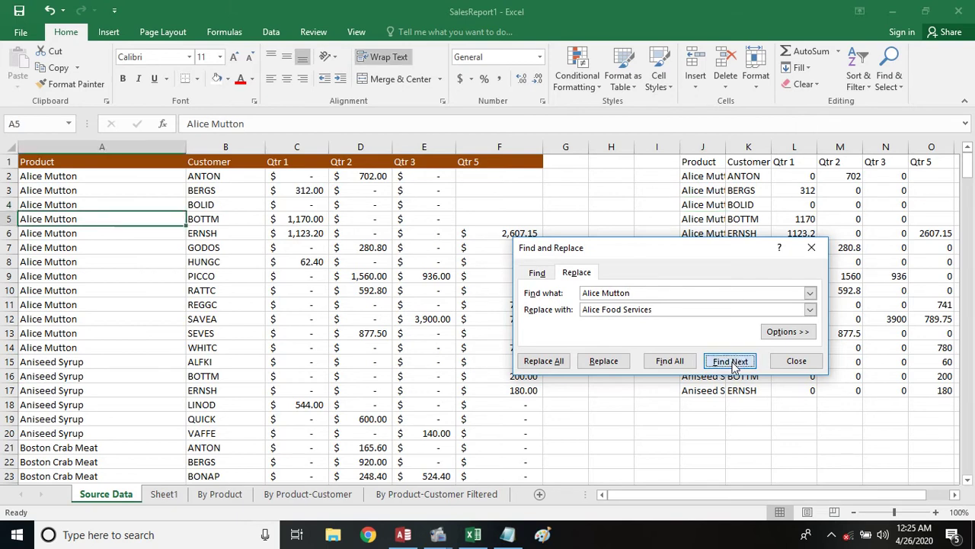
pyautogui.click(731, 363)
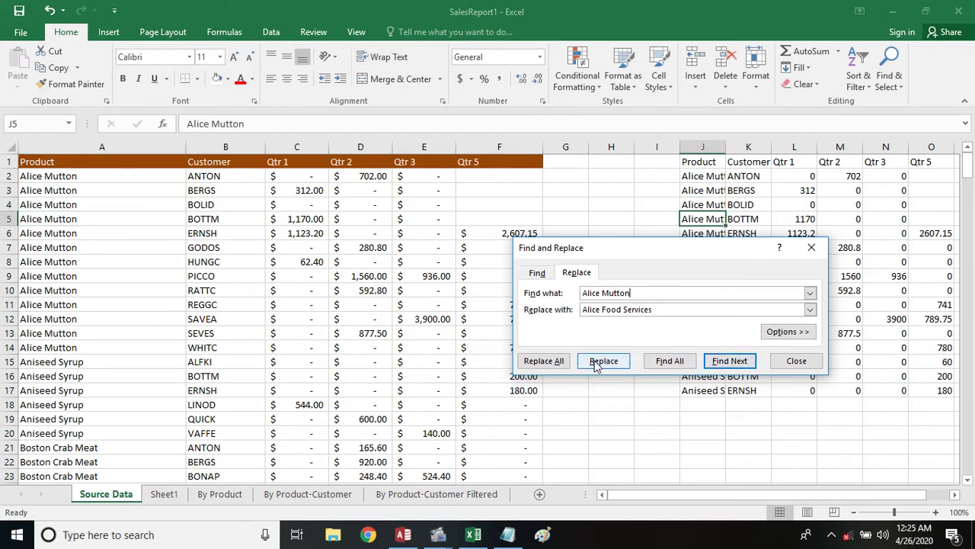
# Step: Replace all 26 Alice Mutton entries with Alice Food Services and close the dialog
pyautogui.click(543, 360)
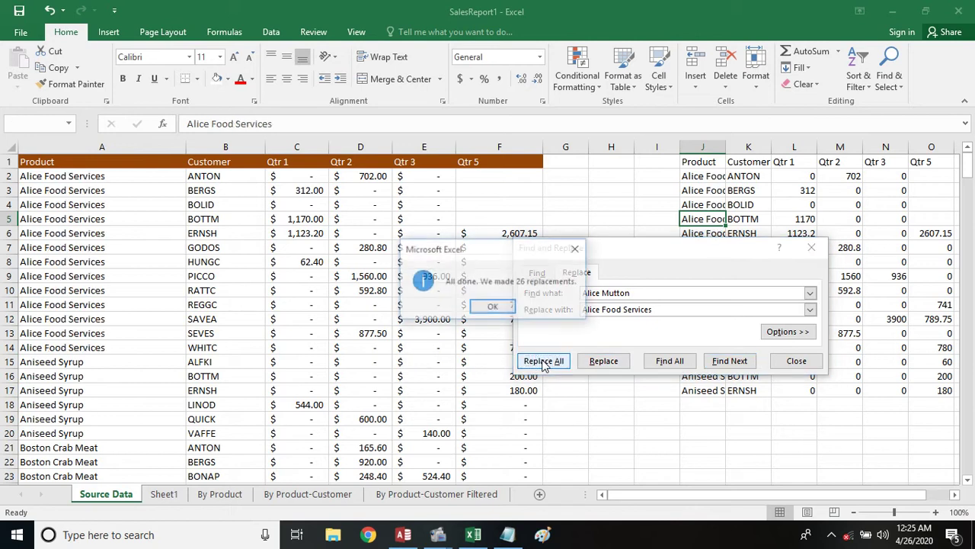
pyautogui.click(496, 306)
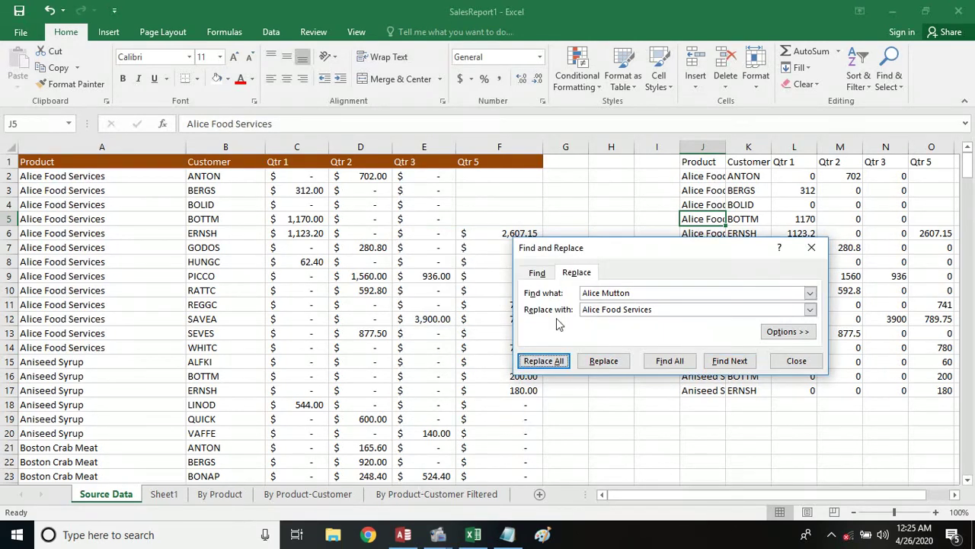
pyautogui.click(815, 251)
# Step: Widen column J and check the renamed entries up to J2
pyautogui.moveTo(725, 146); pyautogui.dragTo(800, 146)
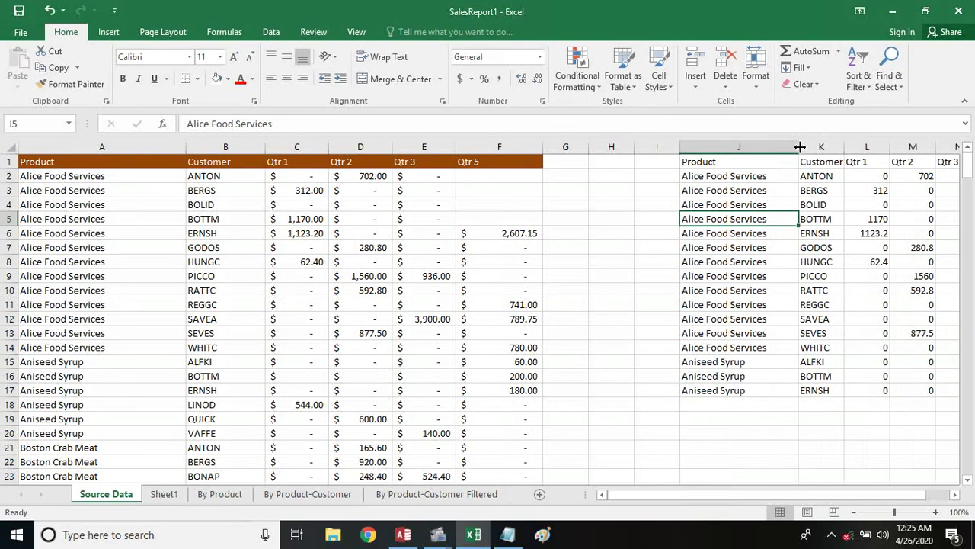
pyautogui.click(764, 317)
pyautogui.click(765, 362)
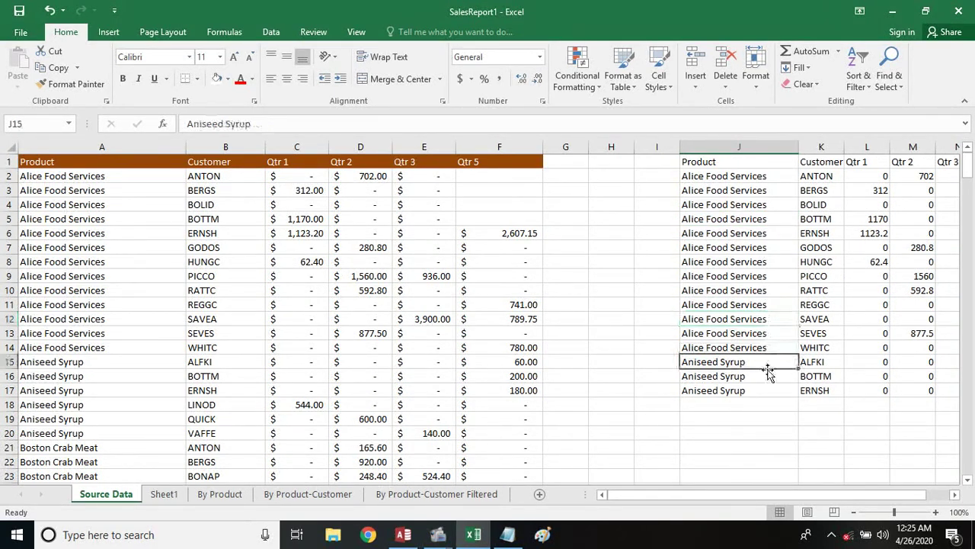
pyautogui.click(751, 276)
pyautogui.click(730, 219)
pyautogui.click(735, 178)
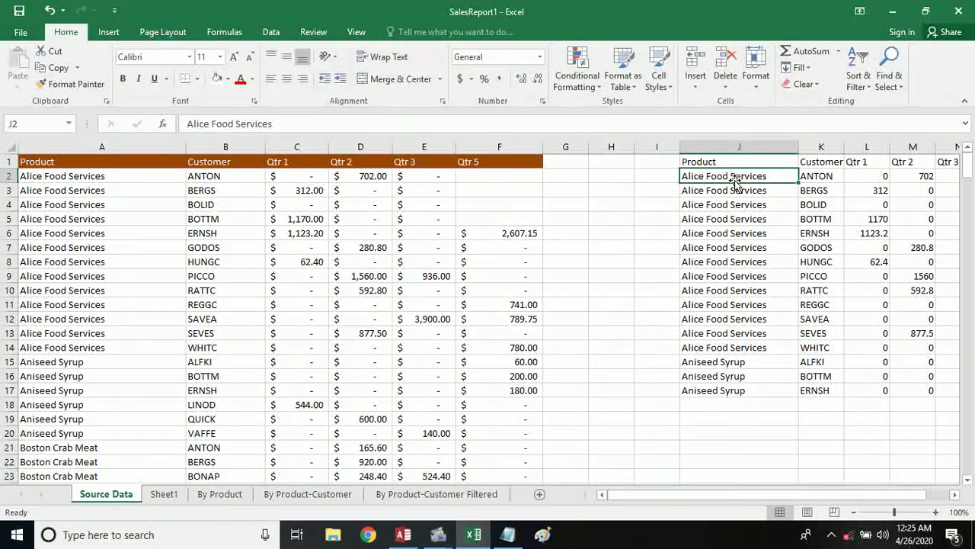
pyautogui.click(890, 74)
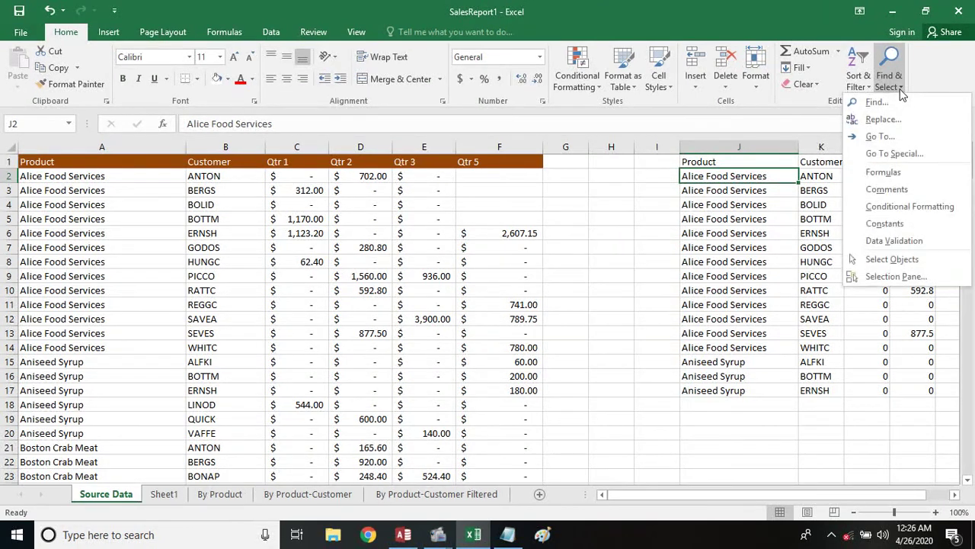
pyautogui.click(889, 137)
pyautogui.moveTo(797, 214); pyautogui.dragTo(729, 213)
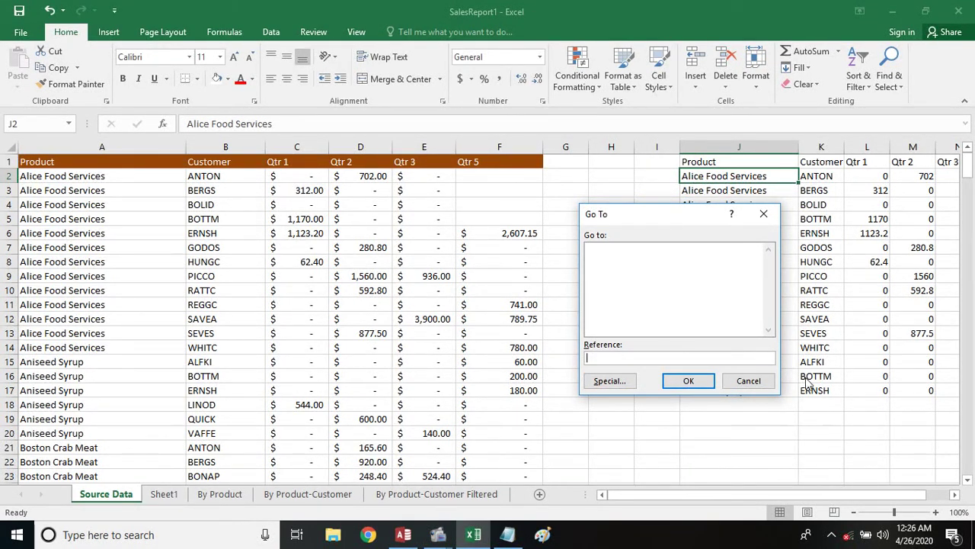
pyautogui.write('g10')
pyautogui.press('Return')
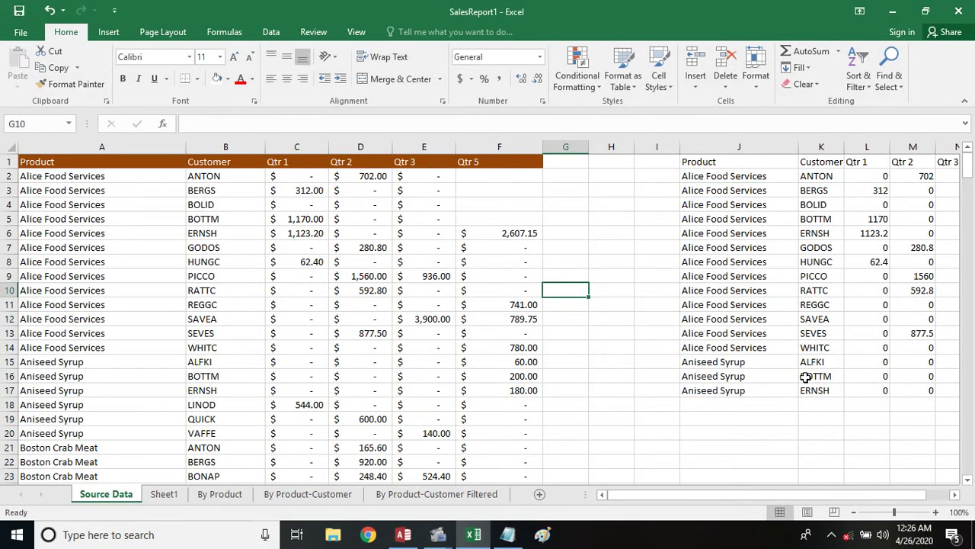
pyautogui.click(358, 274)
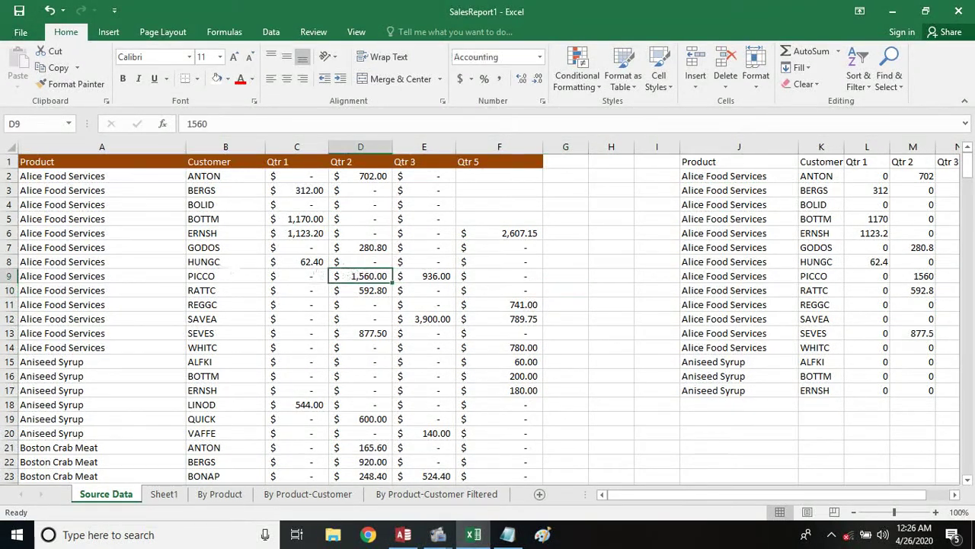
pyautogui.click(411, 277)
pyautogui.moveTo(411, 277)
pyautogui.mouseDown()
pyautogui.moveTo(82, 161)
pyautogui.moveTo(953, 347)
pyautogui.mouseUp()
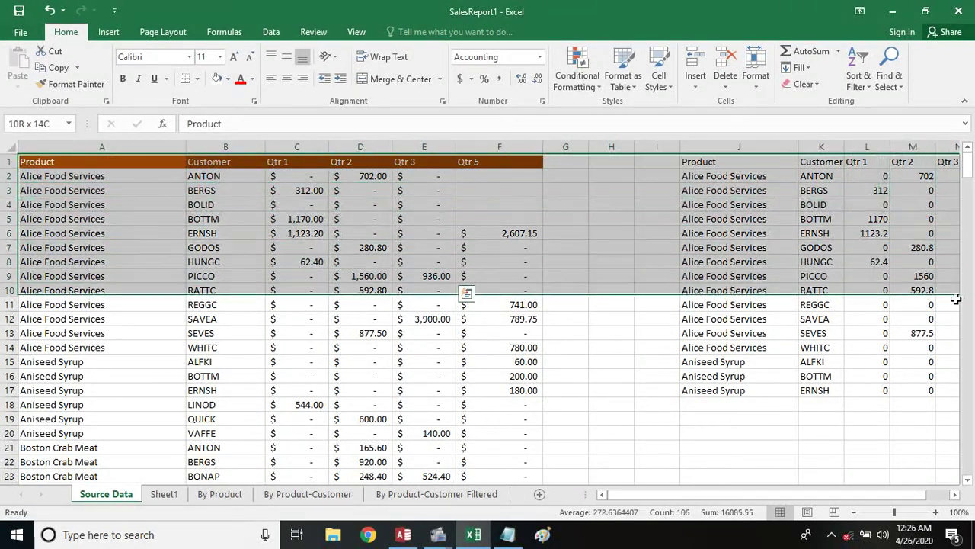
pyautogui.moveTo(953, 347); pyautogui.dragTo(951, 390)
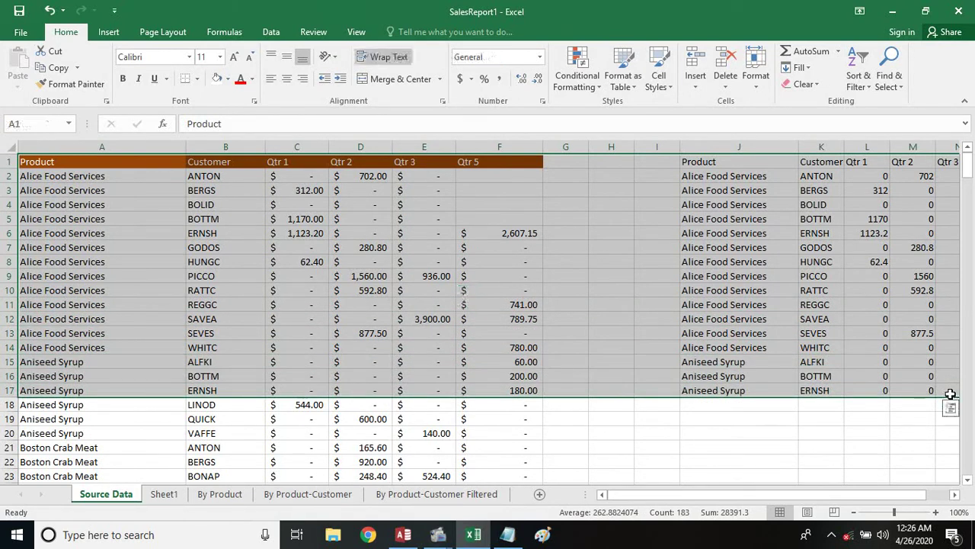
pyautogui.click(435, 345)
pyautogui.click(423, 318)
pyautogui.click(416, 295)
pyautogui.click(361, 272)
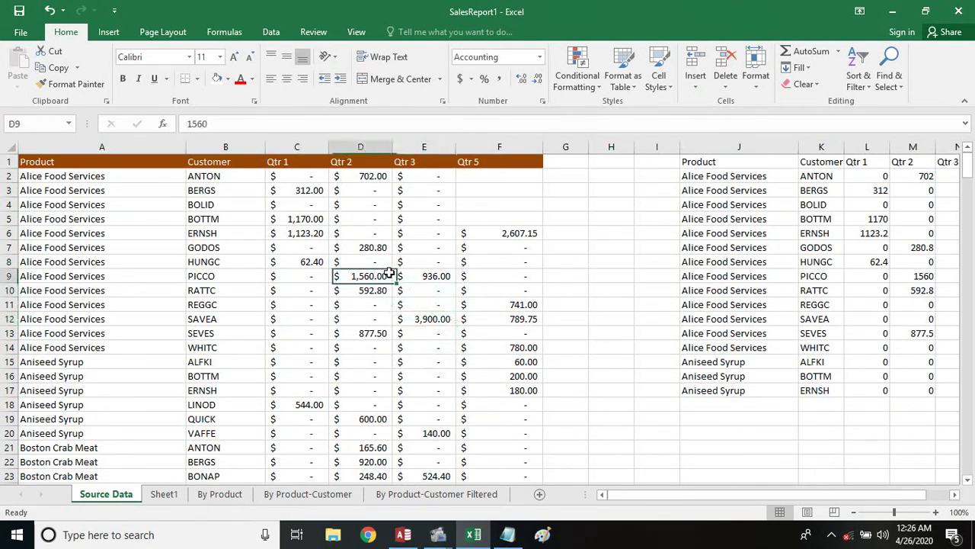
pyautogui.click(314, 297)
pyautogui.click(320, 318)
pyautogui.click(358, 348)
pyautogui.click(421, 379)
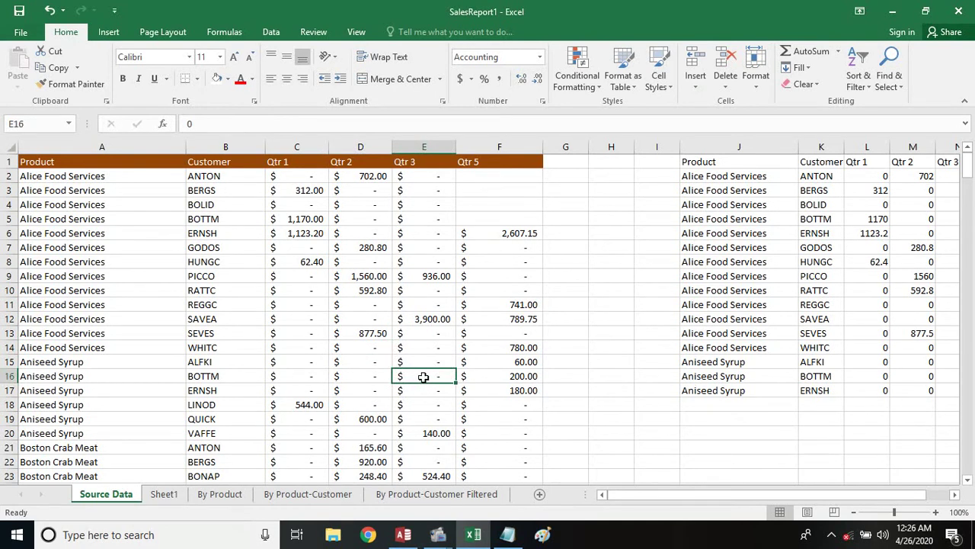
pyautogui.click(431, 362)
pyautogui.click(434, 377)
pyautogui.click(441, 405)
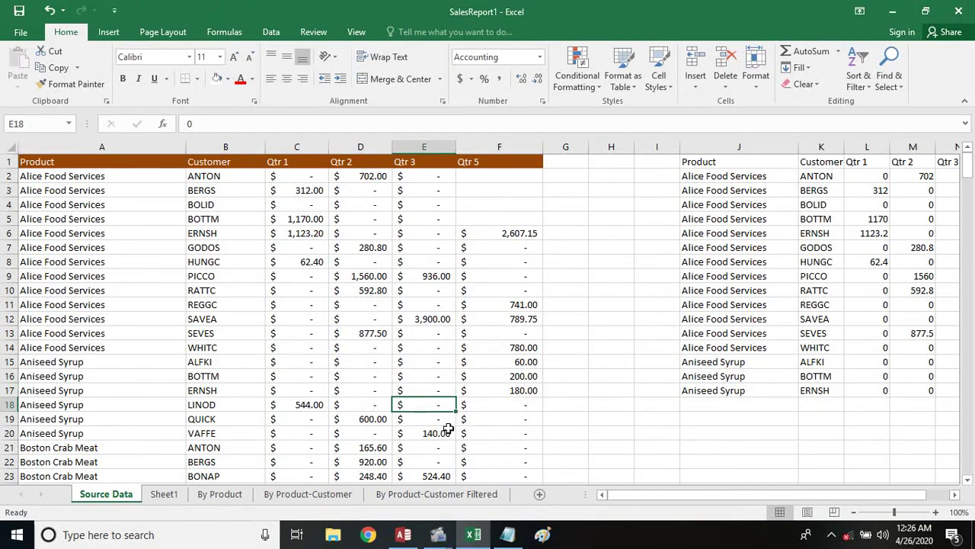
pyautogui.scroll(-4, 448, 429)
pyautogui.scroll(4, 448, 429)
pyautogui.scroll(-6, 448, 429)
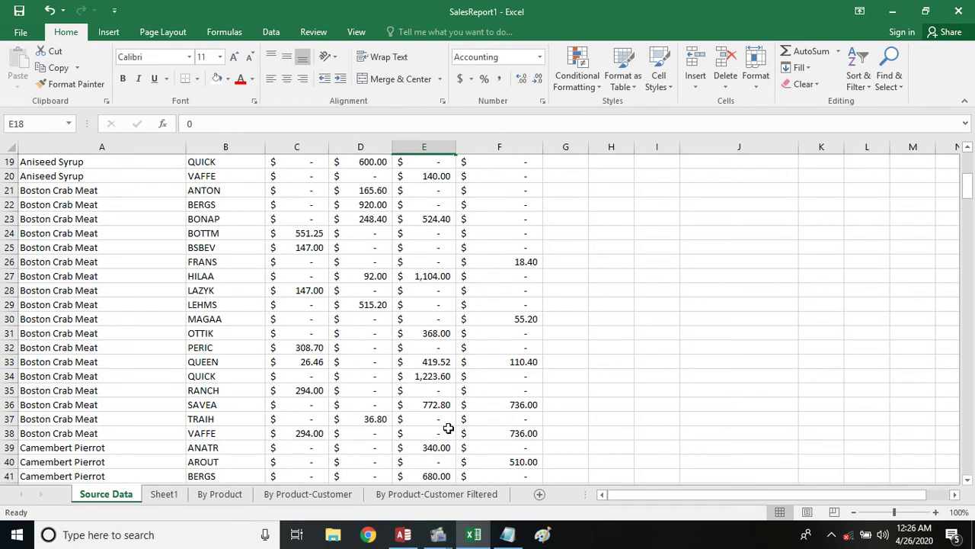
pyautogui.click(439, 219)
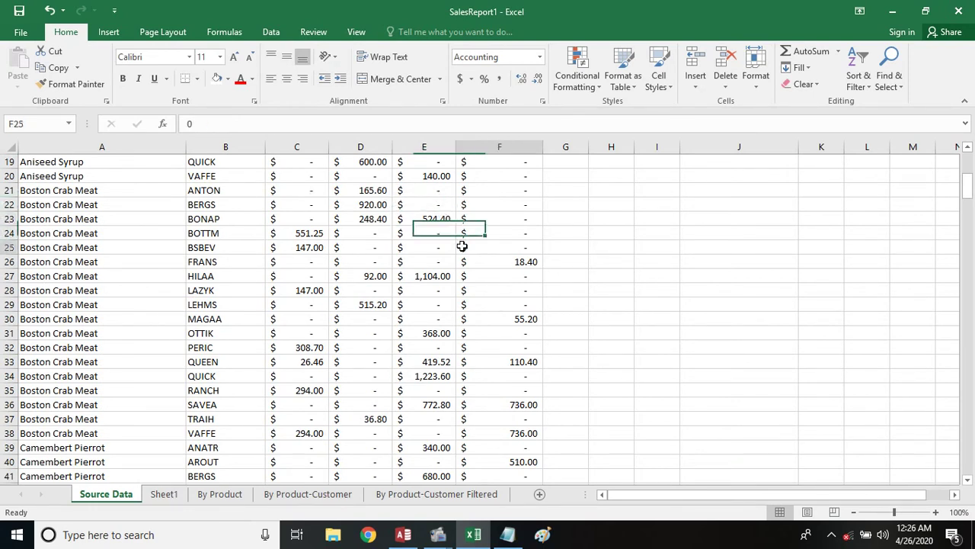
pyautogui.click(462, 247)
pyautogui.click(491, 290)
pyautogui.click(478, 334)
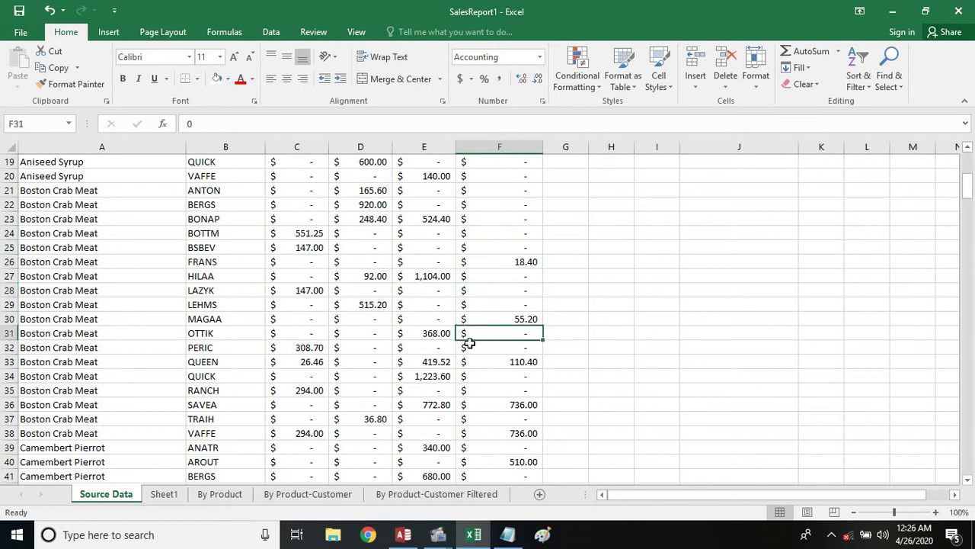
pyautogui.click(44, 126)
# Step: Jump to G75900 through the Name Box and select J75900
pyautogui.write('G75900')
pyautogui.press('Return')
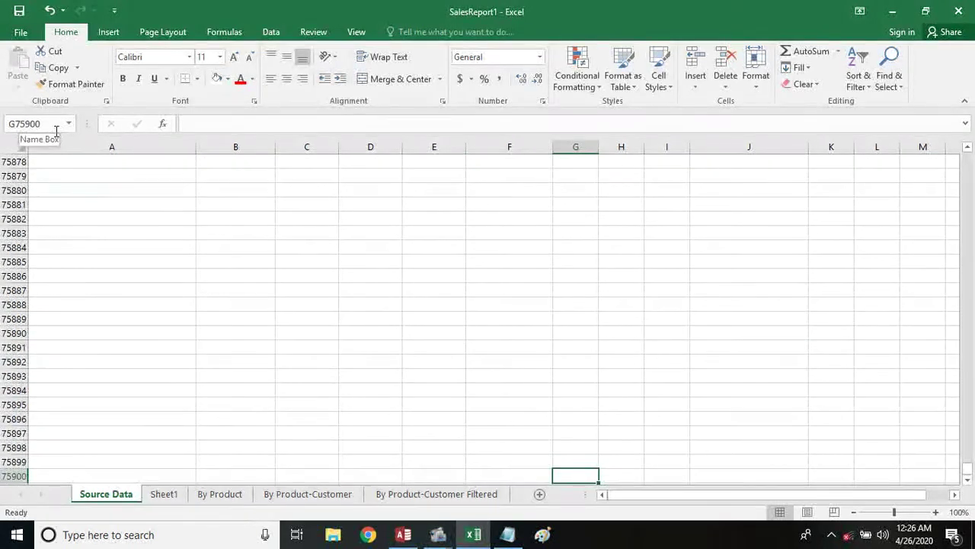
pyautogui.click(741, 477)
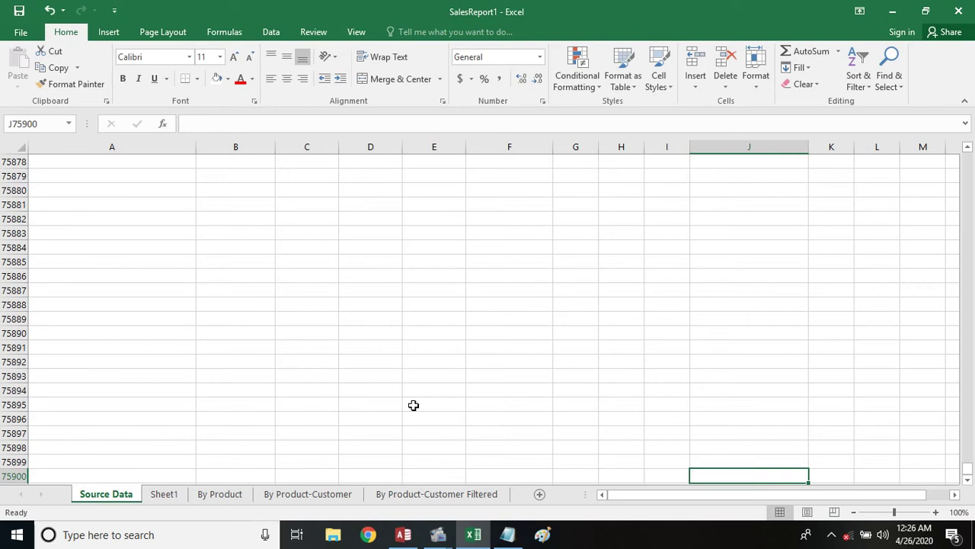
# Step: Enter the password text in J75900 and confirm the entry
pyautogui.write('my')
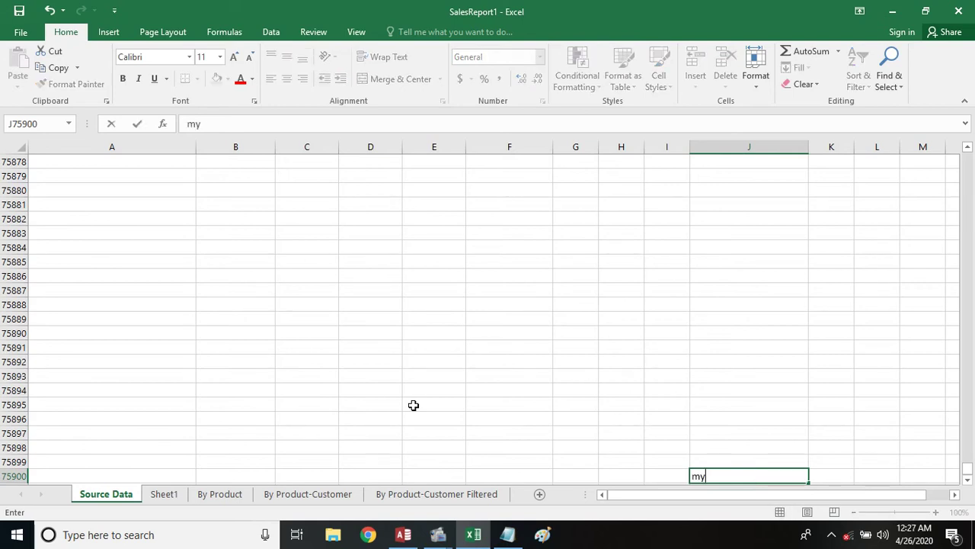
pyautogui.write('pass')
pyautogui.press('Return')
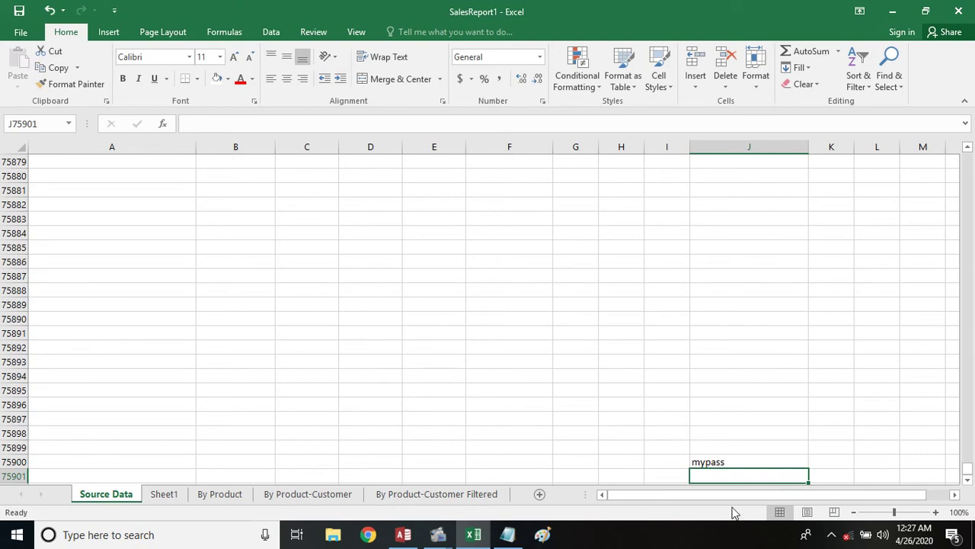
pyautogui.click(736, 460)
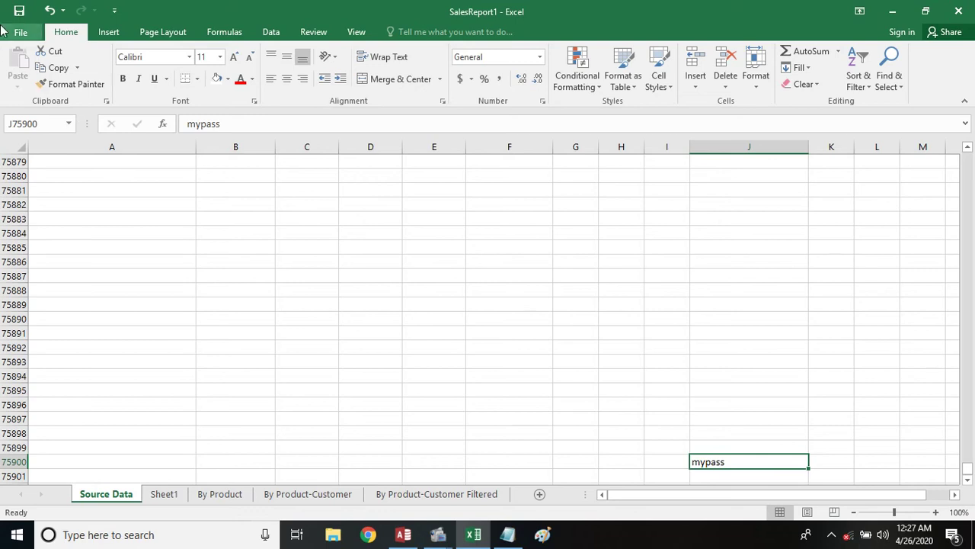
pyautogui.click(19, 10)
pyautogui.click(28, 29)
pyautogui.click(46, 125)
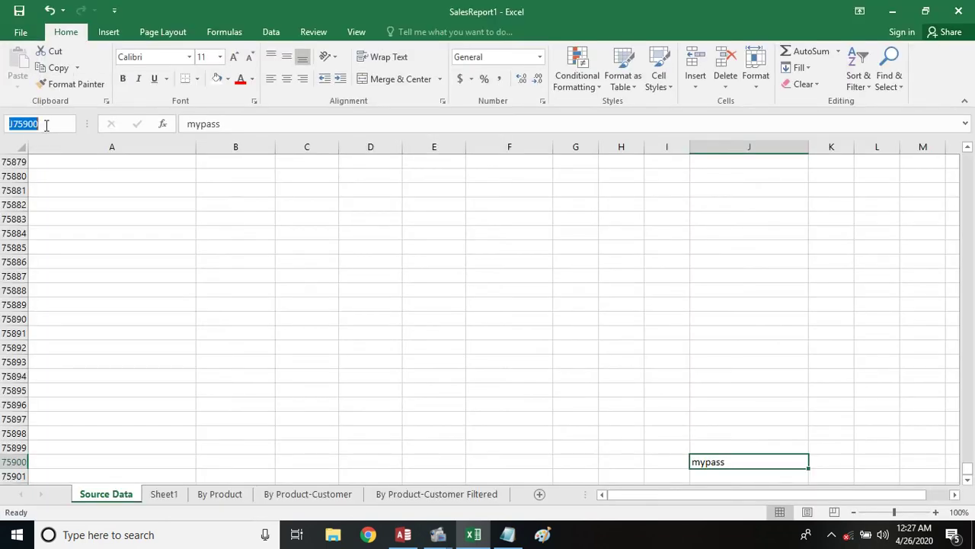
pyautogui.click(157, 276)
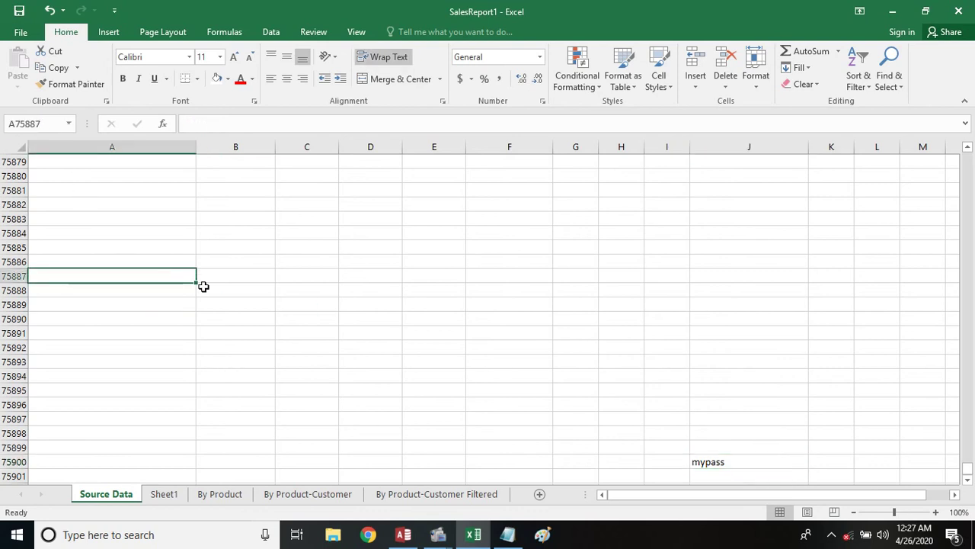
pyautogui.hotkey('ctrl', 'Home')
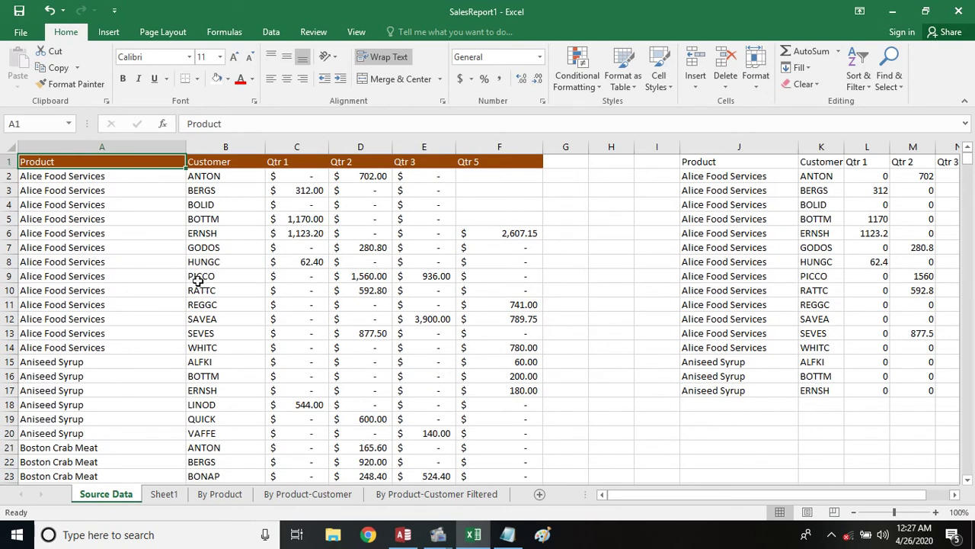
pyautogui.click(43, 124)
pyautogui.write('J')
pyautogui.write('900')
pyautogui.press('Return')
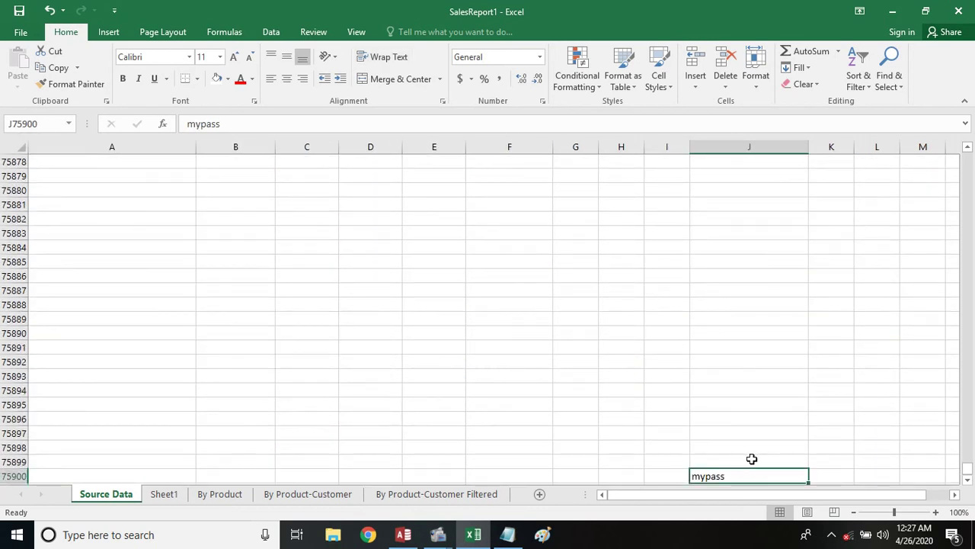
# Step: Return from row 75900 to the data's end near row 17 with Ctrl+Up and Ctrl+Left
pyautogui.click(888, 77)
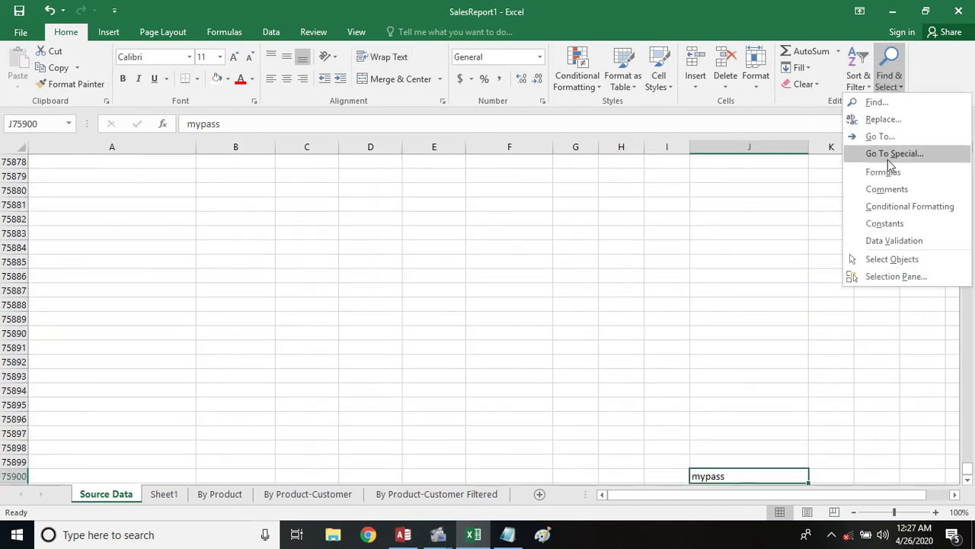
pyautogui.click(881, 137)
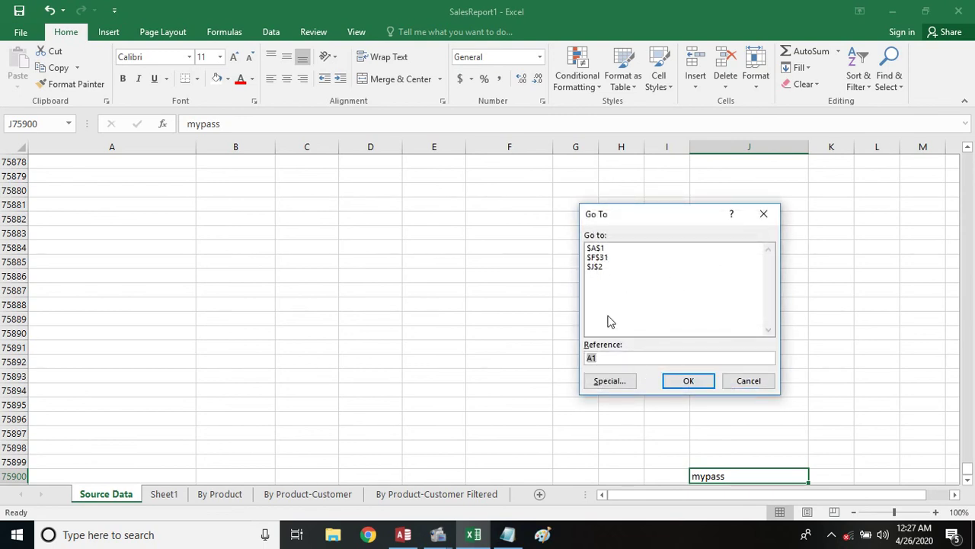
pyautogui.click(754, 383)
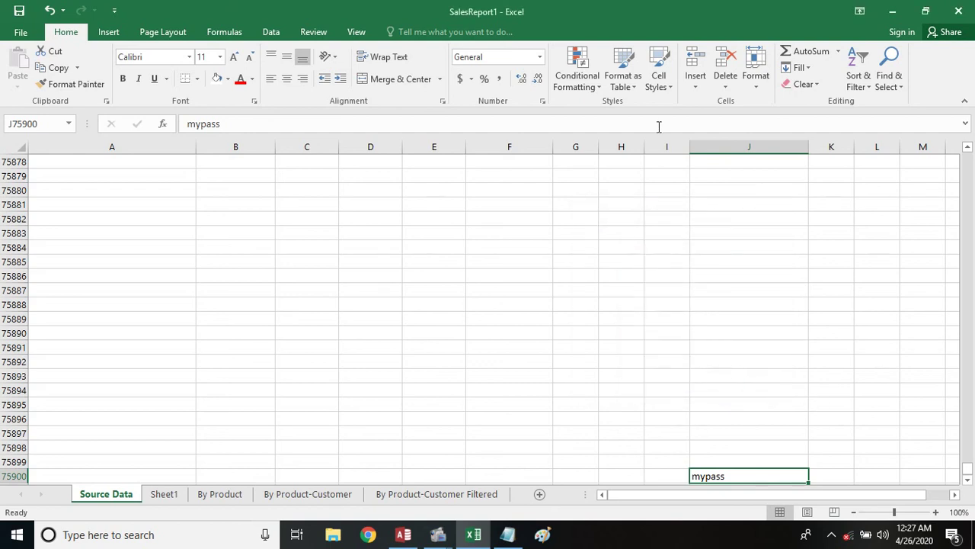
pyautogui.click(899, 90)
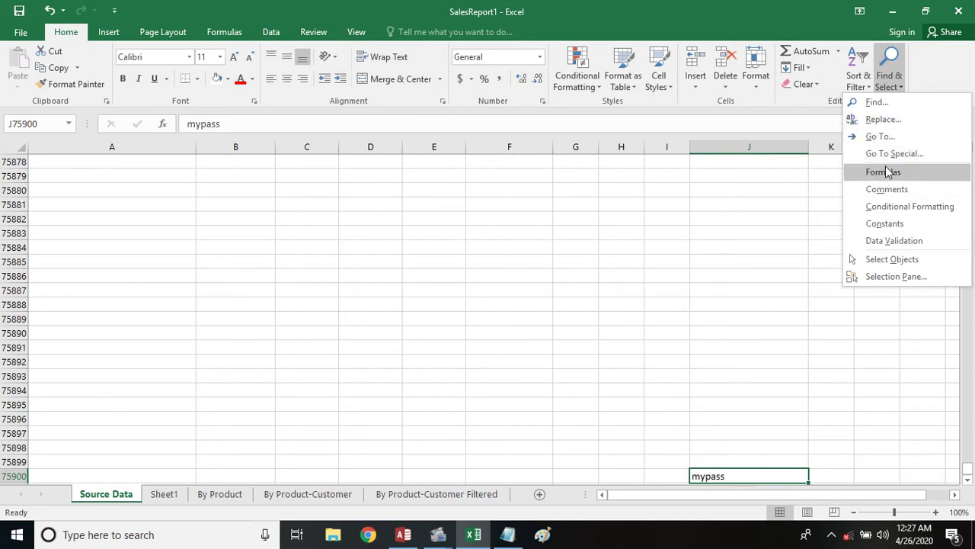
pyautogui.click(549, 261)
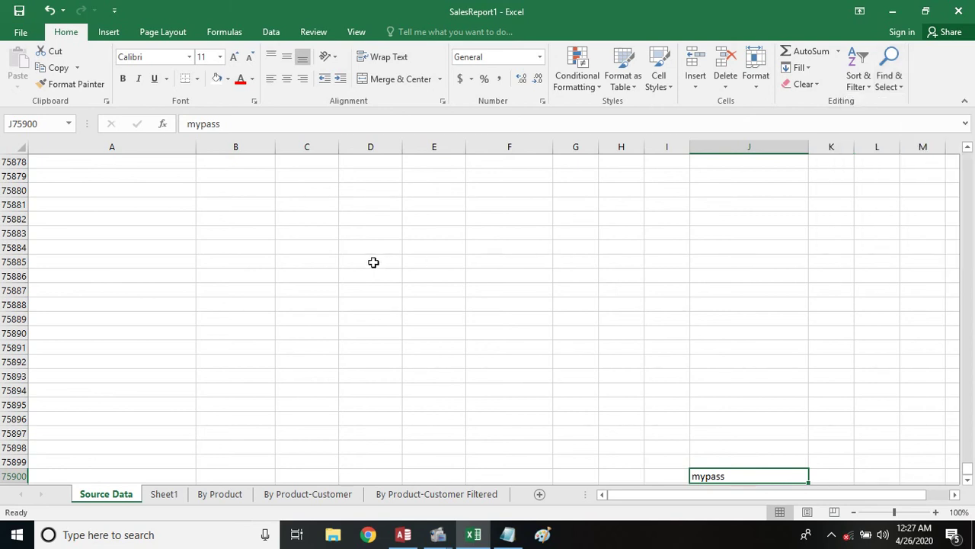
pyautogui.hotkey('ctrl', 'Up')
pyautogui.hotkey('ctrl', 'Left')
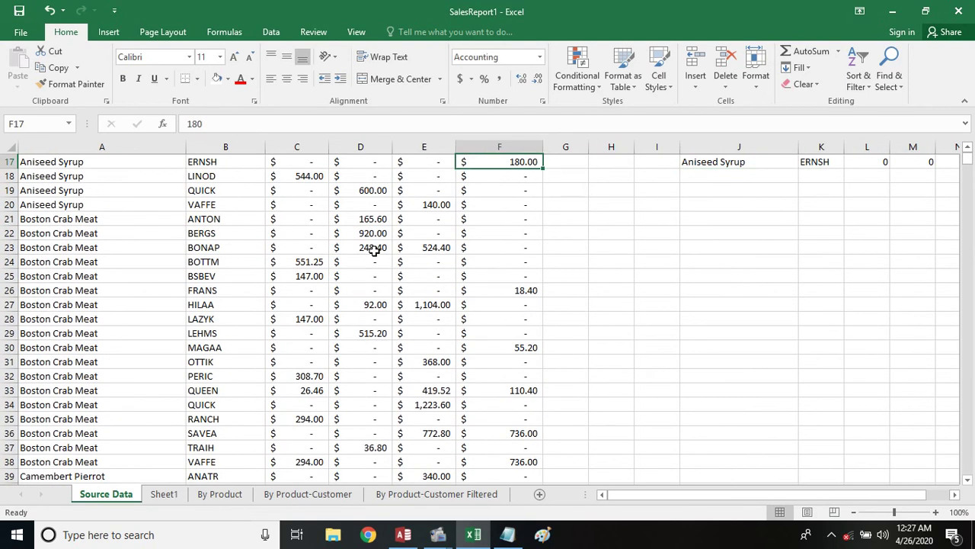